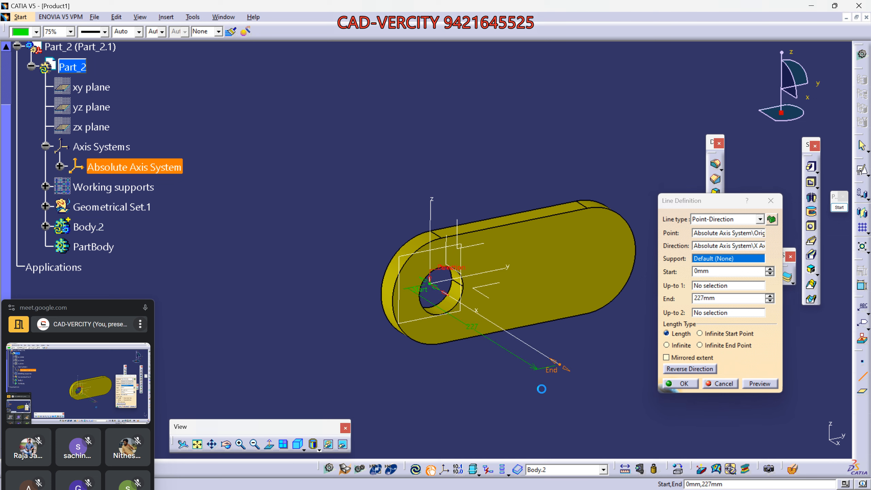
- Create Line.4 from -126mm to 230mm through Part_2's hole and give it a thicker line weight
left_click_drag(416, 291, 357, 238)
left_click(673, 384)
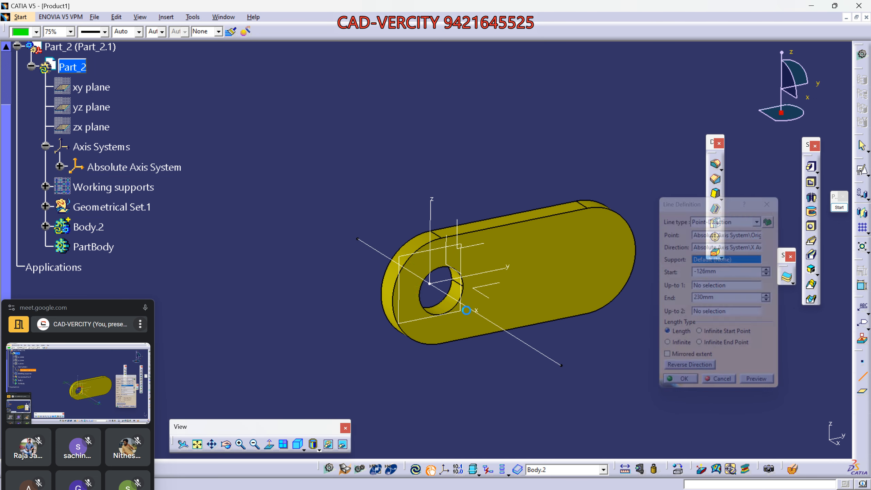
right_click(374, 249)
left_click(395, 256)
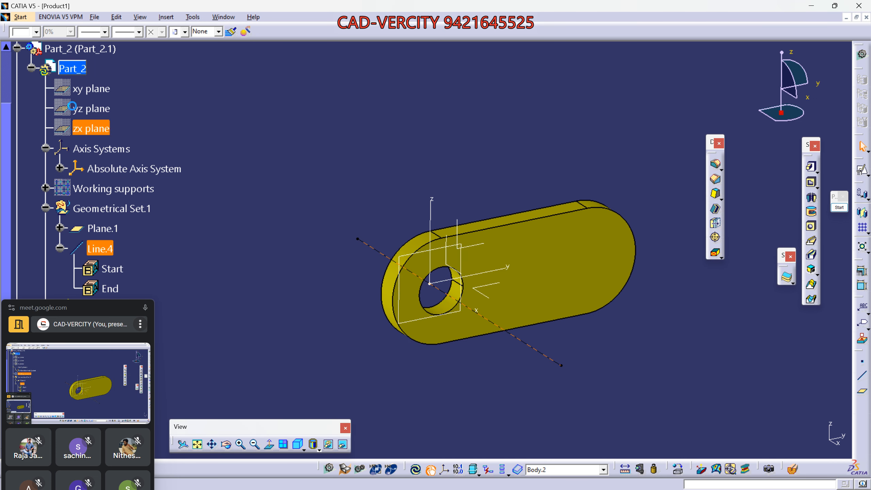
left_click(104, 32)
left_click(94, 93)
- Return to the Product1 assembly by activating it in the tree
left_click(17, 48)
scroll(76, 103, "up", 4)
double_click(41, 71)
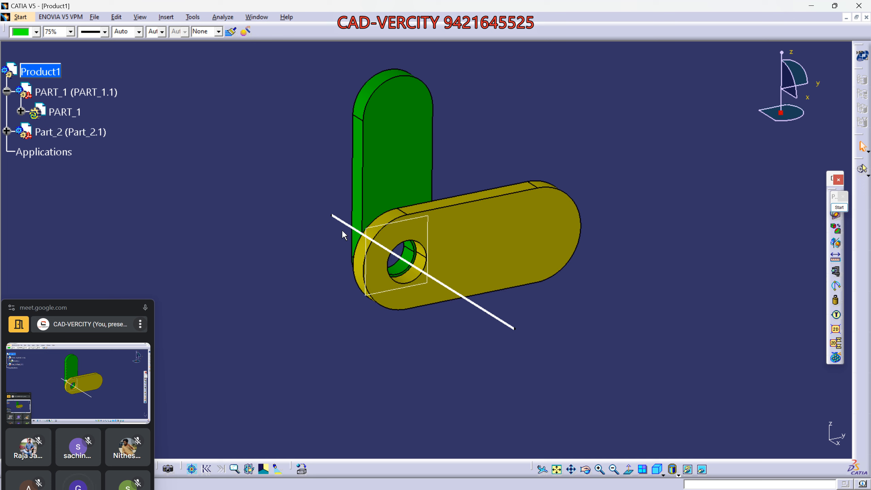
- Open the DMU Kinematics workbench for Product1 through Start > Digital Mockup
left_click(469, 238)
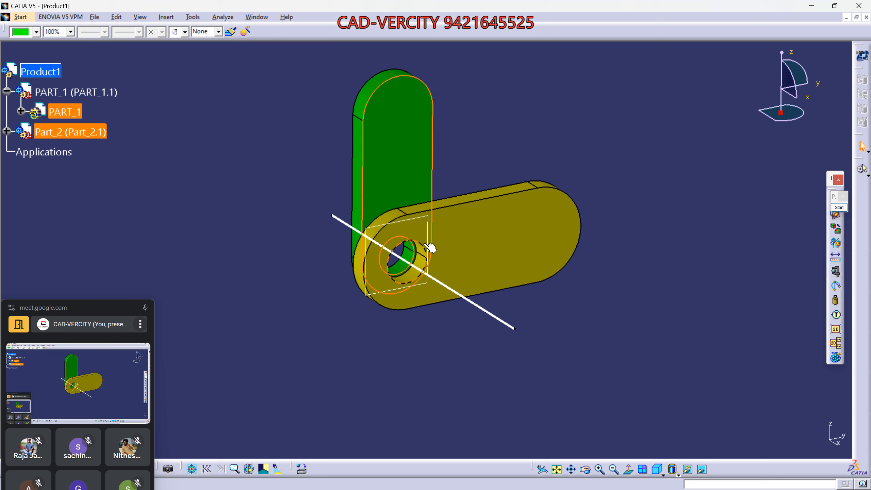
left_click(463, 276)
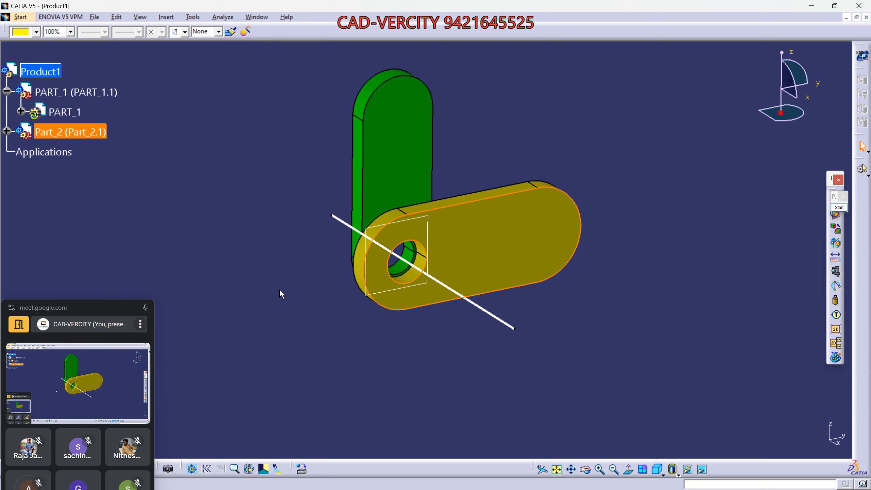
left_click(50, 22)
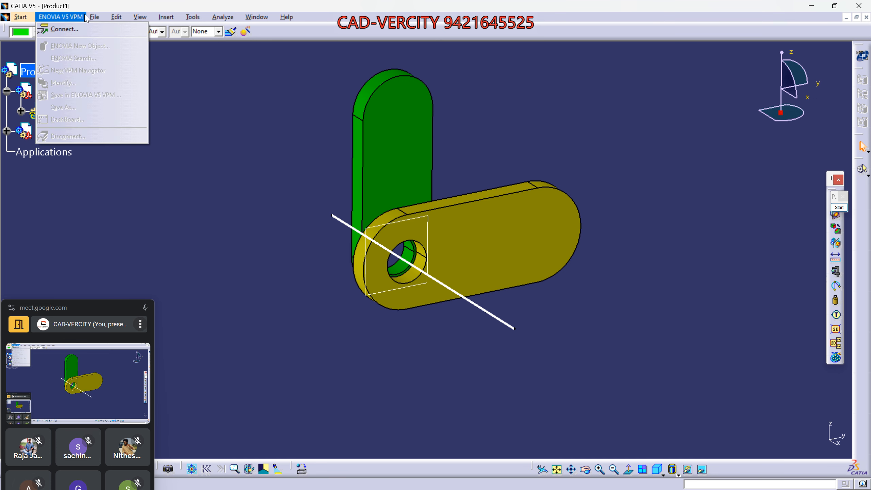
mouse_move(20, 17)
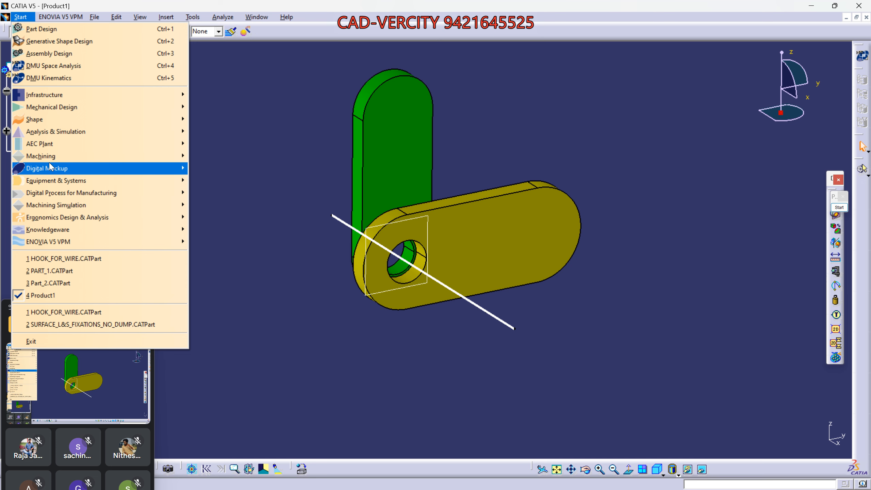
mouse_move(53, 169)
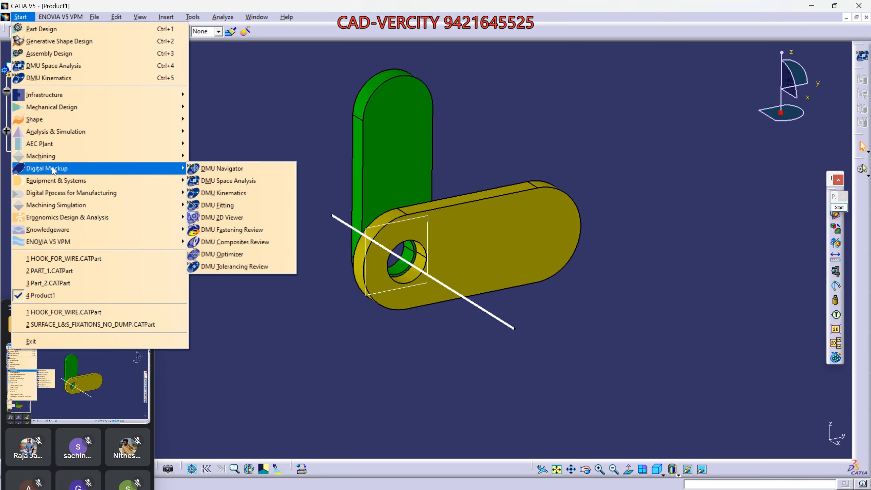
left_click(224, 193)
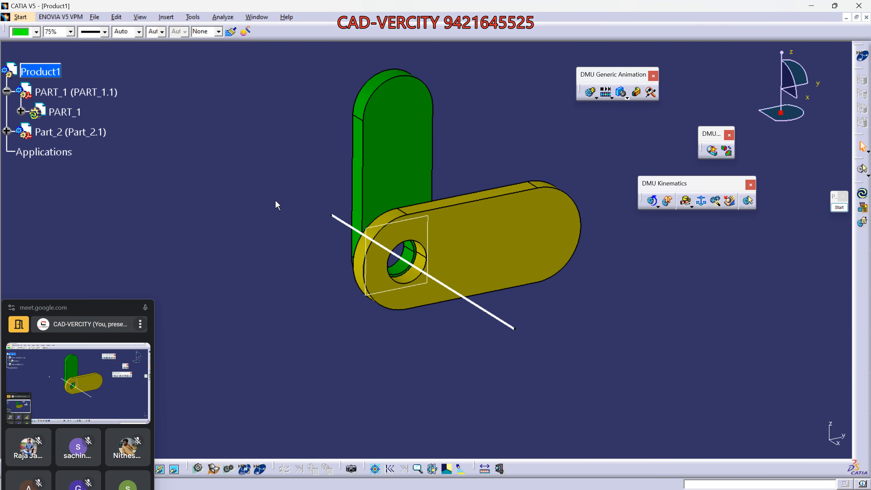
- Start a Revolute joint and create a new mechanism, accepting the name Mechanism.1
left_click(691, 207)
left_click_drag(634, 218, 637, 366)
left_click(648, 369)
middle_click_drag(514, 240, 388, 237)
left_click(731, 224)
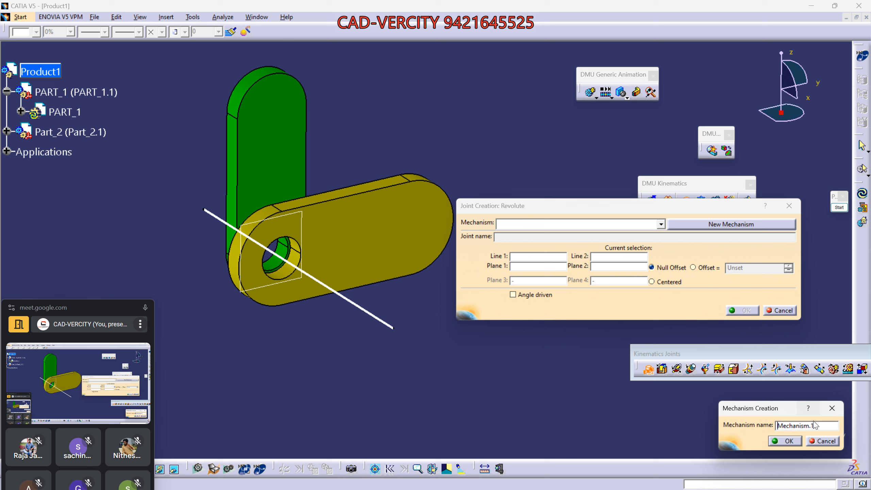
left_click_drag(816, 424, 745, 421)
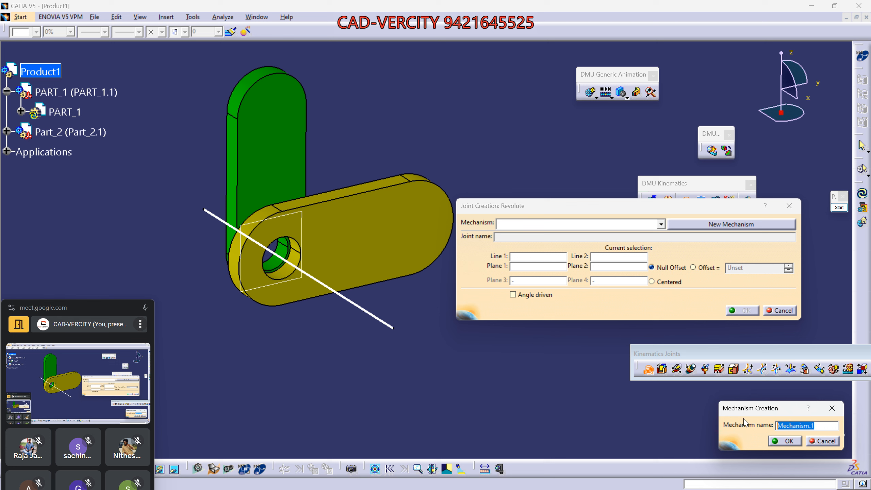
left_click(785, 441)
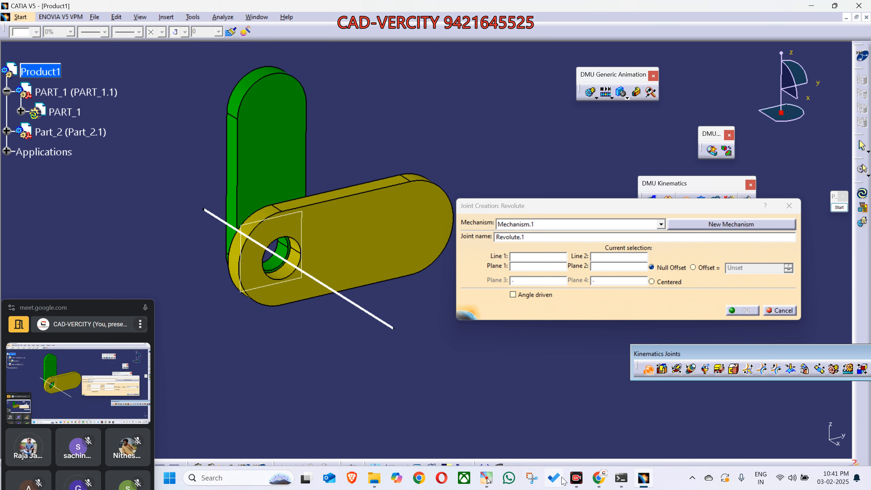
mouse_move(599, 478)
left_click(564, 448)
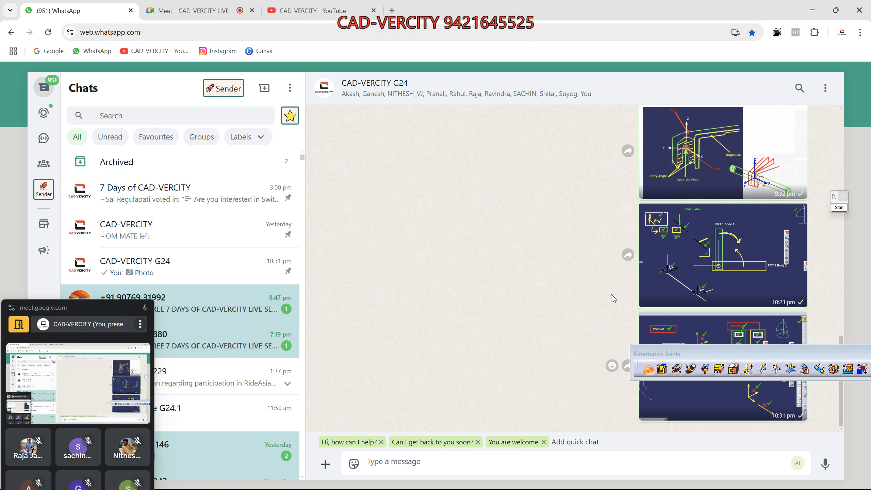
left_click(725, 327)
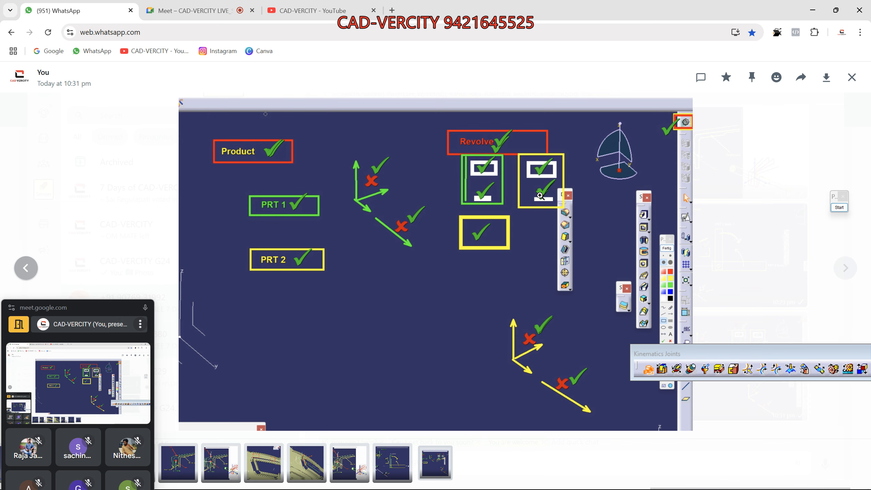
left_click(812, 10)
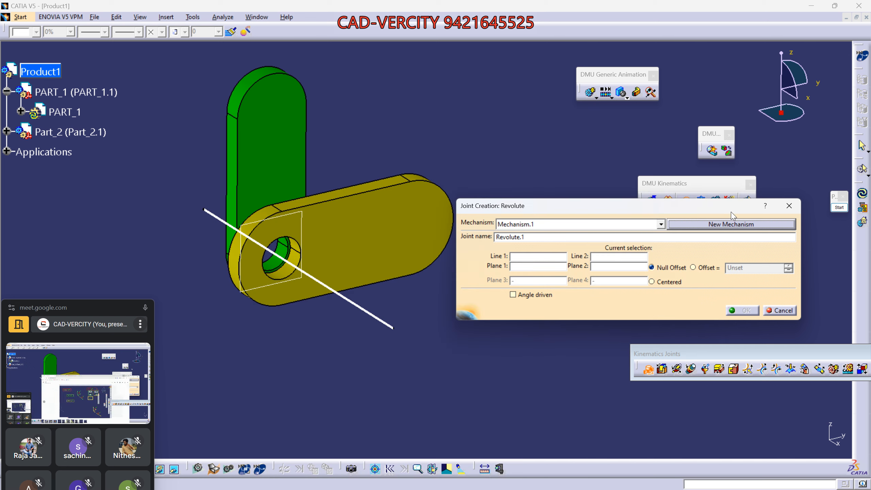
- Pick PART_1's and Part_2's axis lines as Line 1 and Line 2, hiding each part in turn
left_click(527, 257)
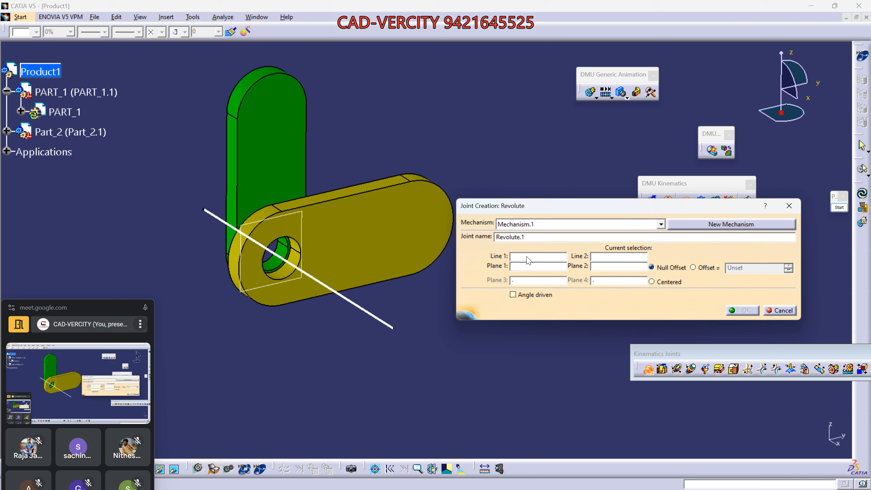
right_click(71, 132)
left_click(97, 165)
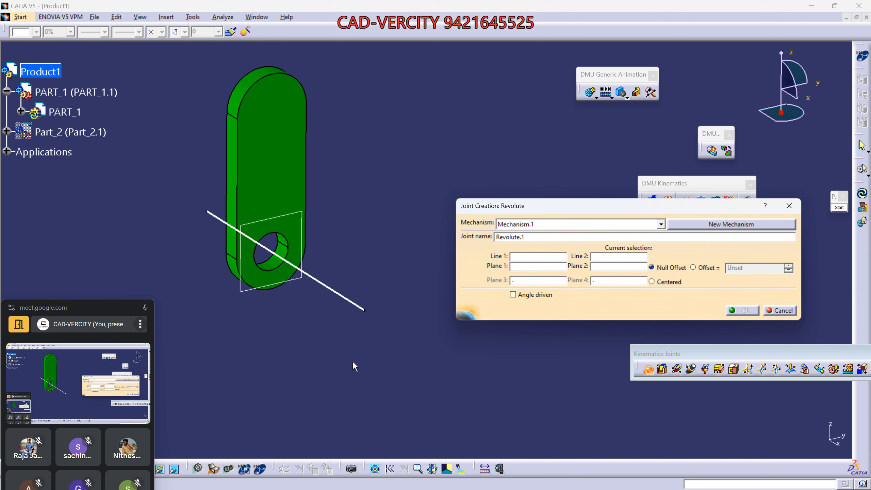
left_click(335, 291)
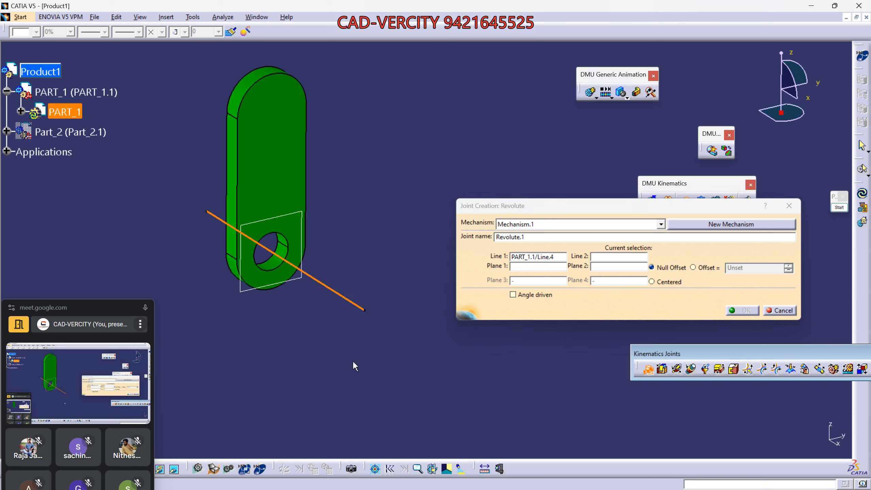
left_click(607, 258)
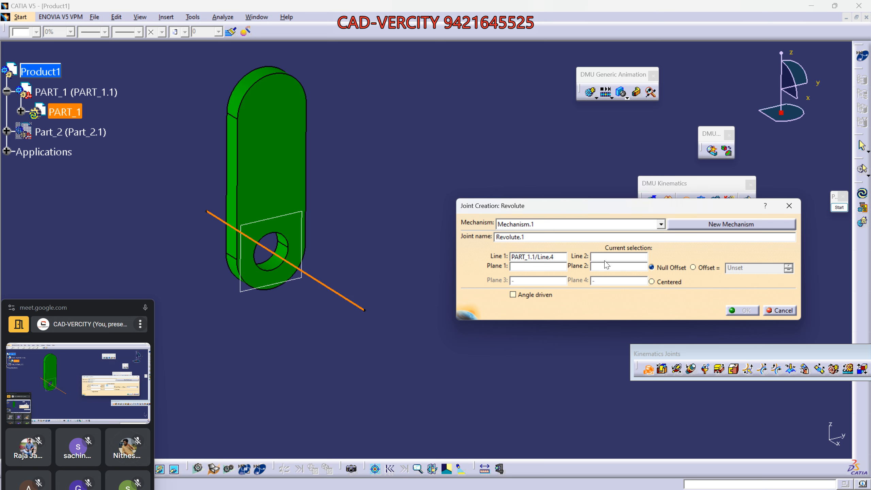
right_click(78, 93)
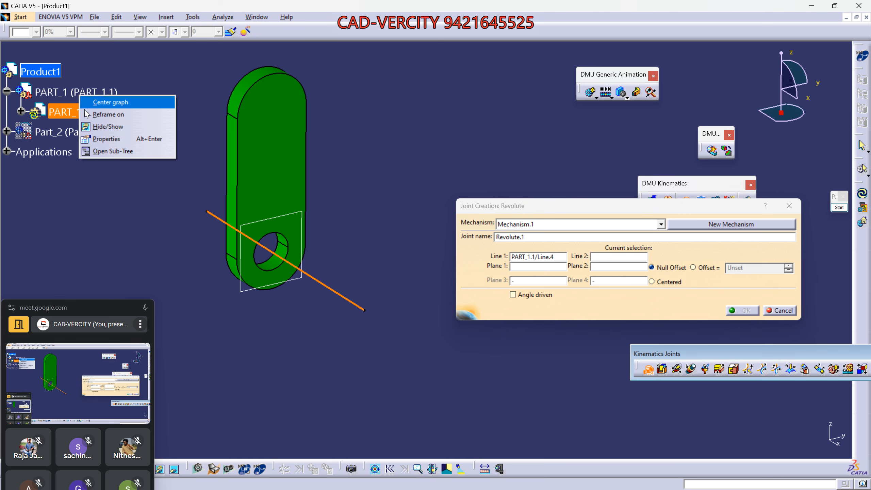
left_click(93, 126)
right_click(68, 130)
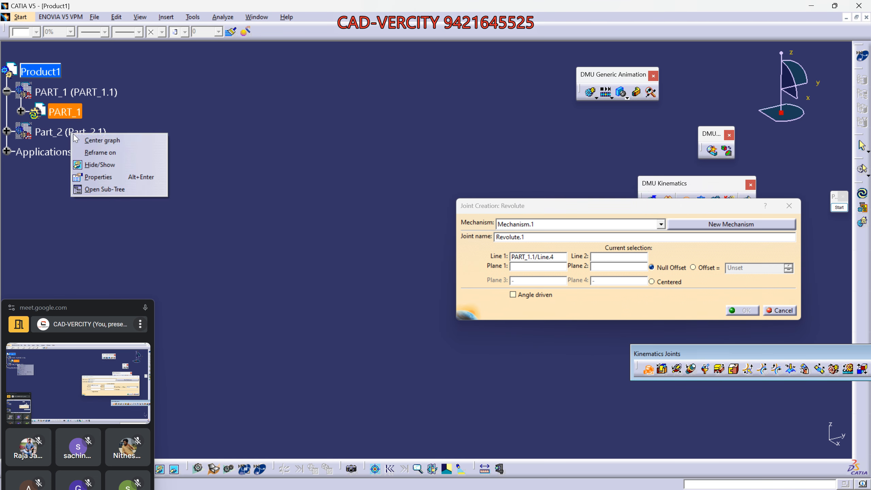
left_click(103, 164)
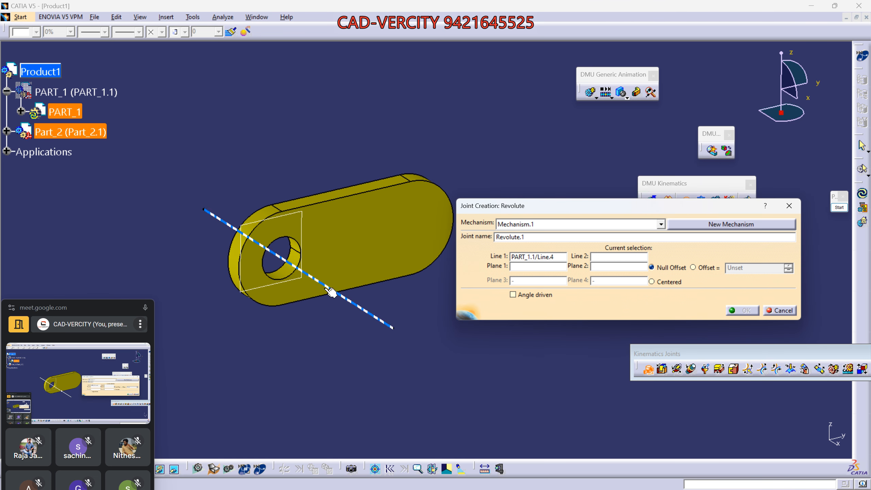
left_click(346, 297)
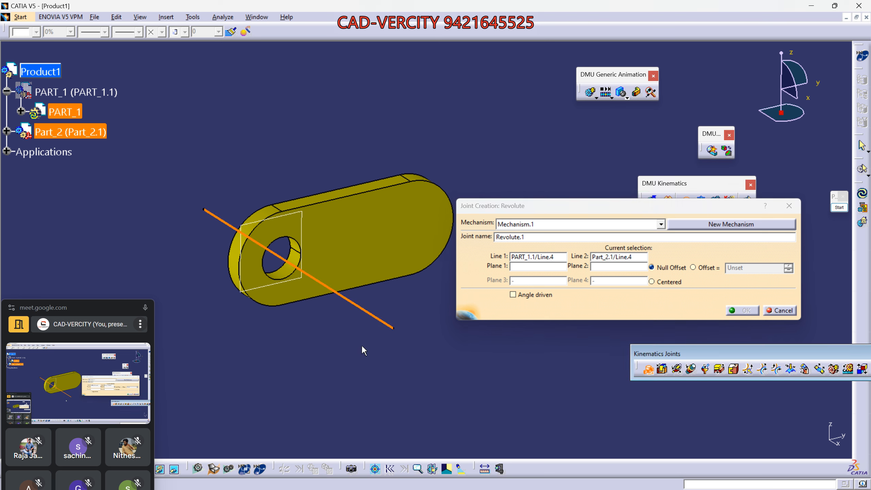
- Pick PART_1's and Part_2's Plane.1 as Plane 1 and Plane 2, hiding each part in turn
right_click(71, 131)
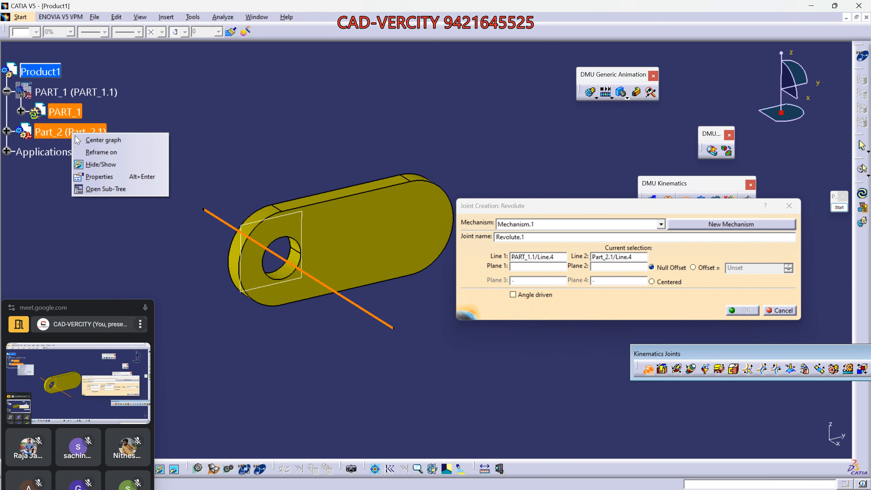
left_click(100, 164)
right_click(73, 92)
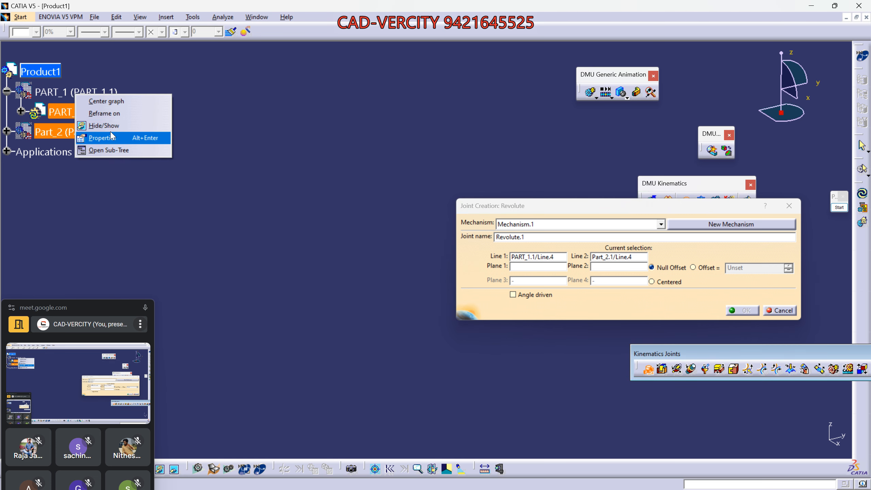
left_click(101, 125)
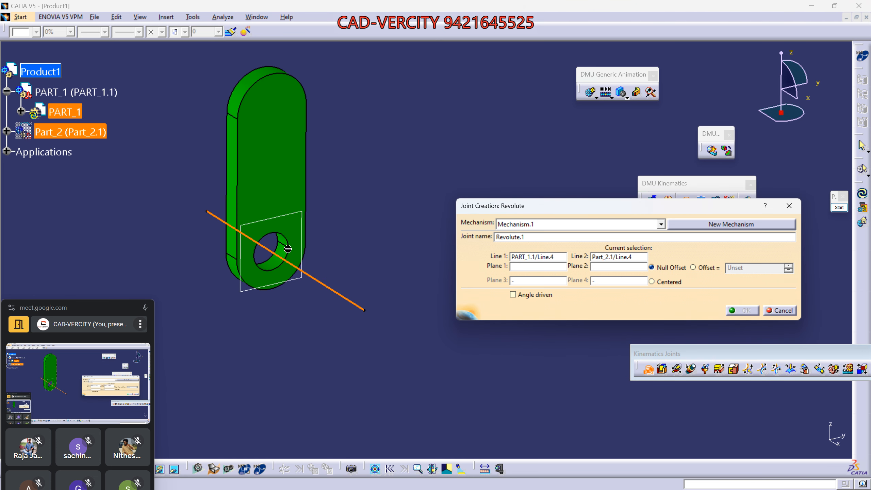
left_click(303, 252)
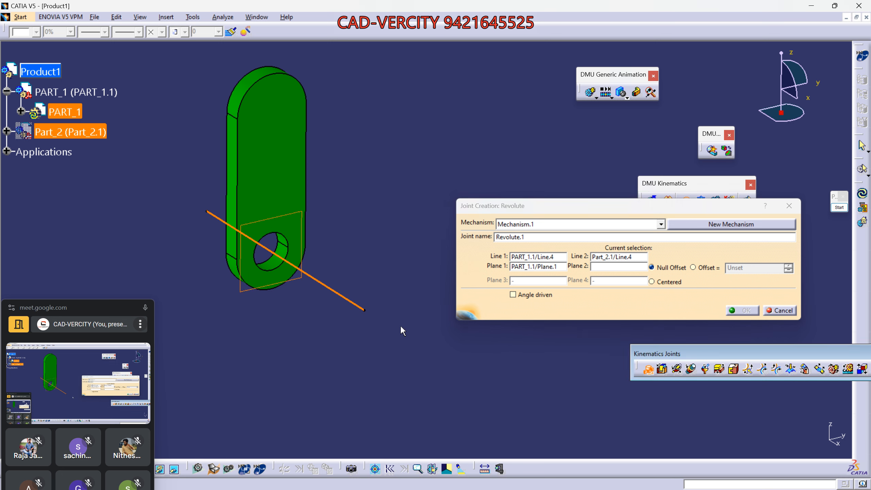
left_click(601, 268)
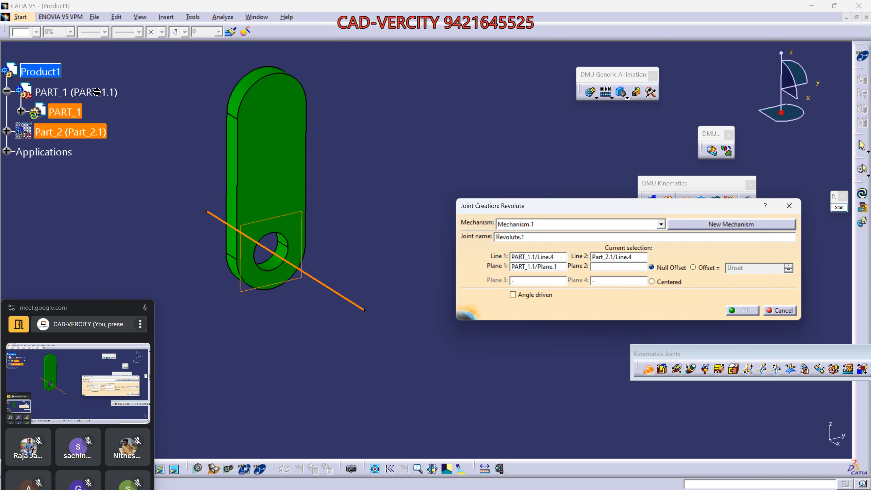
right_click(71, 89)
left_click(99, 124)
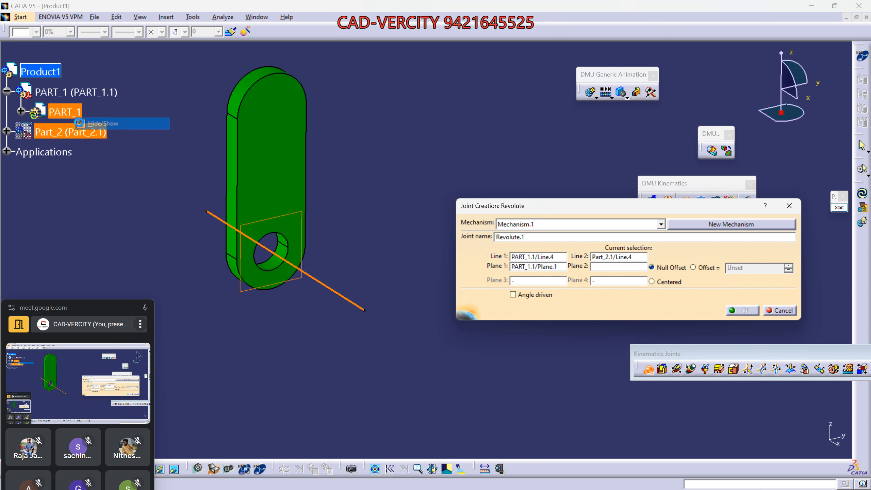
right_click(68, 132)
left_click(89, 157)
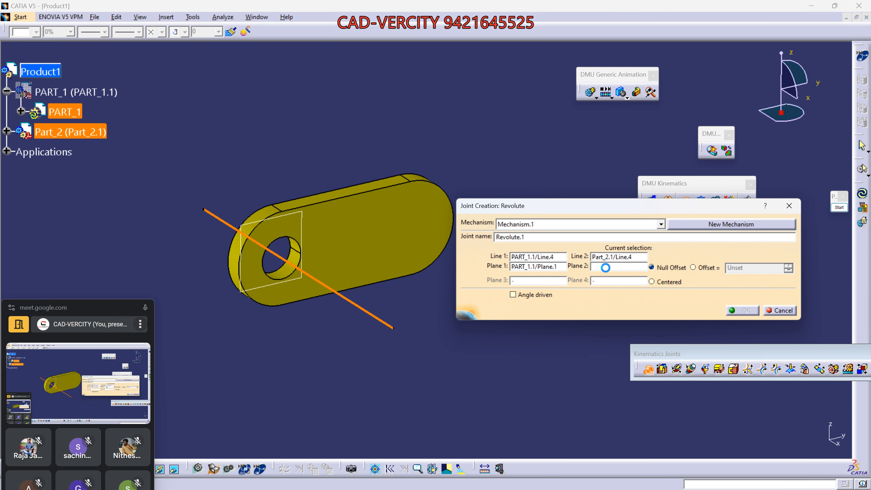
left_click(296, 253)
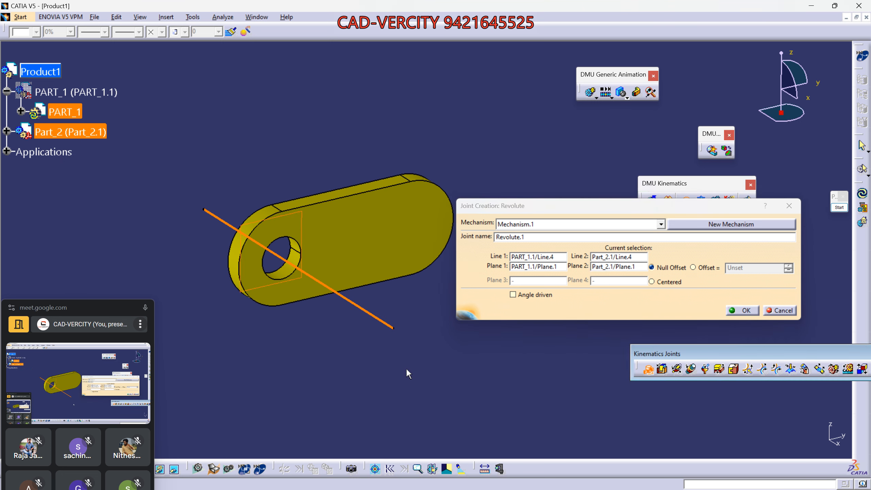
- Confirm the joint to create Revolute.1 in Mechanism.1
middle_click_drag(405, 368, 444, 380)
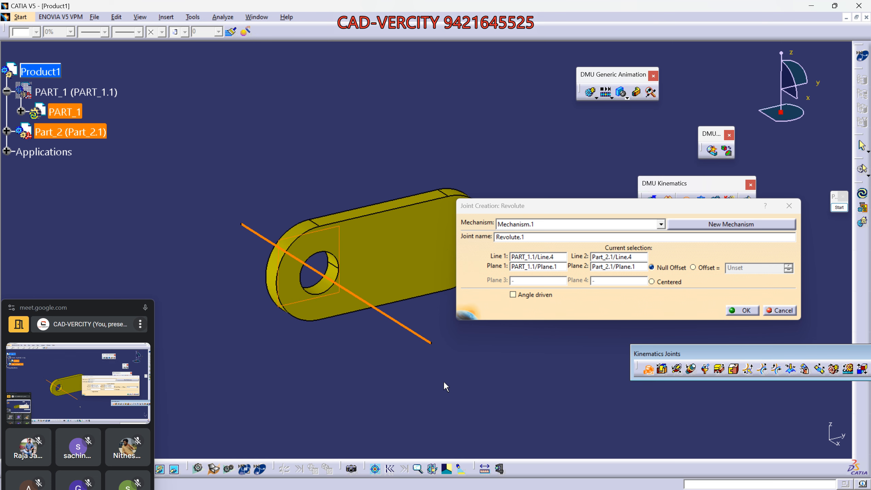
left_click(742, 310)
left_click_drag(80, 312, 88, 219)
mouse_move(581, 479)
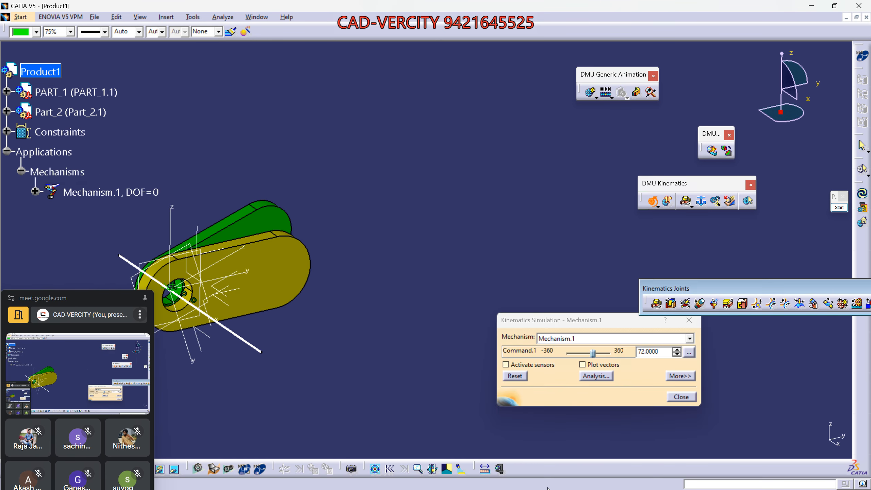
- Show the shared annotated picture in WhatsApp Web, then minimize the browser
left_click(548, 480)
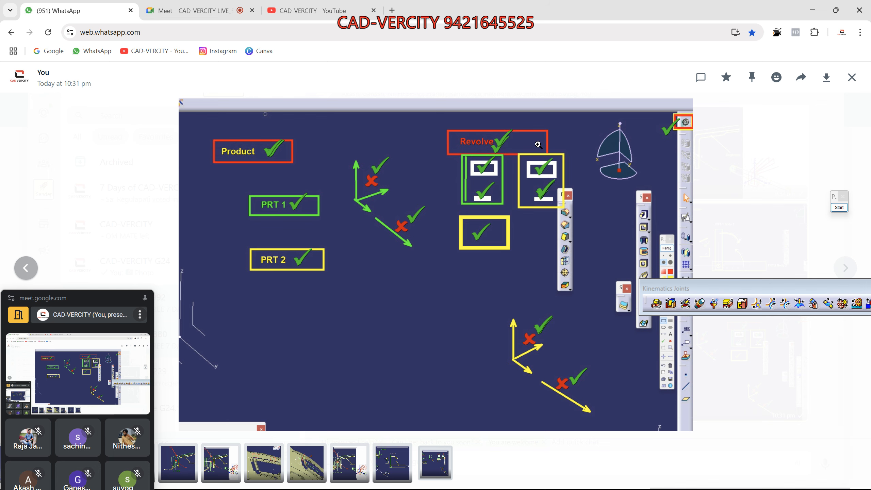
left_click(812, 9)
- Move the Command.1 slider to -14.4 to rotate the green link, then close the simulation
middle_click_drag(330, 251, 517, 222)
scroll(517, 222, "up", 1)
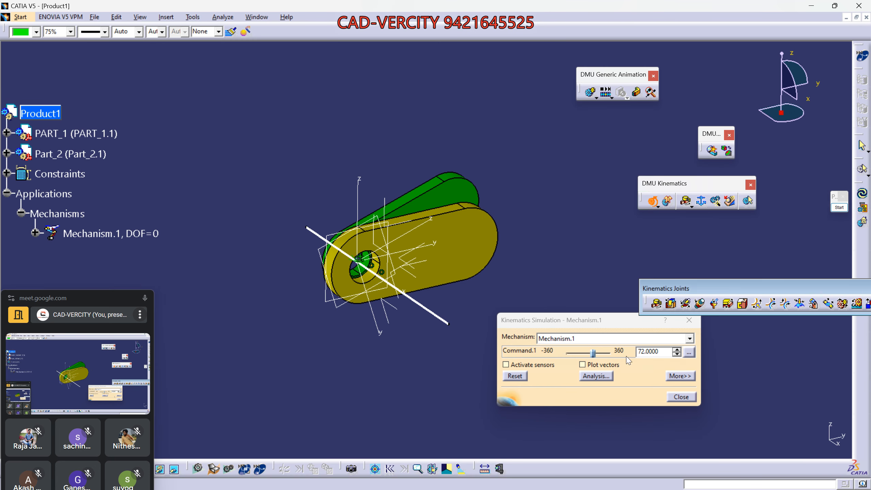
left_click_drag(594, 353, 587, 353)
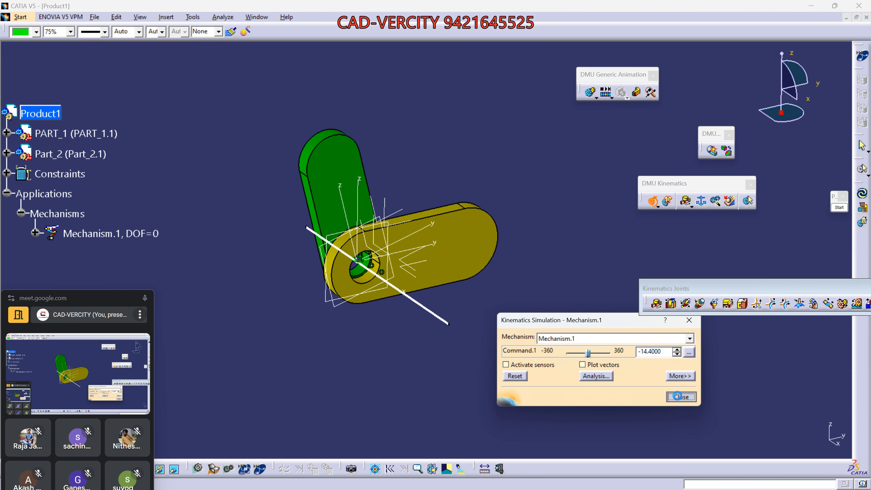
left_click(681, 396)
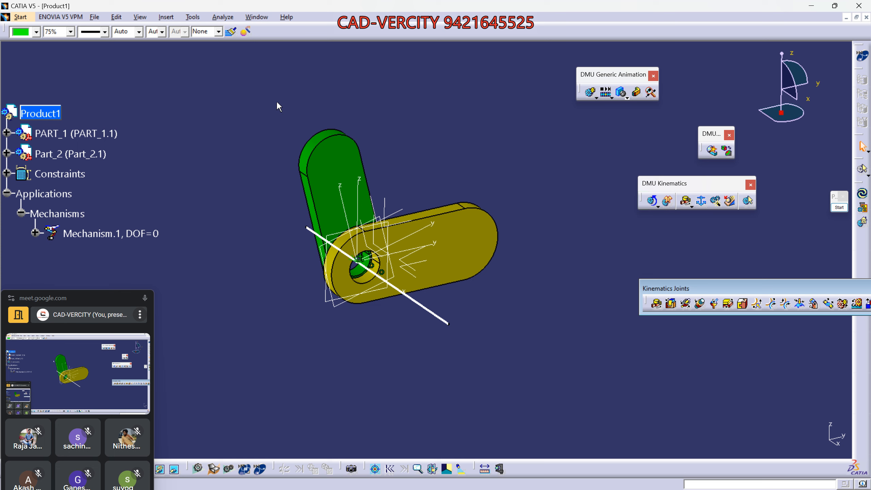
- Pan the assembly and select PART_1, Part_2 and Mechanism.1 in the tree
left_click(257, 17)
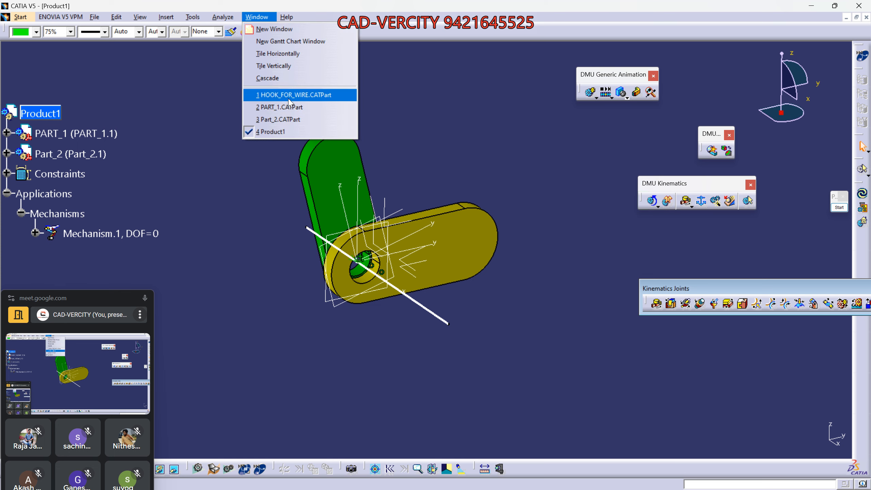
left_click(248, 264)
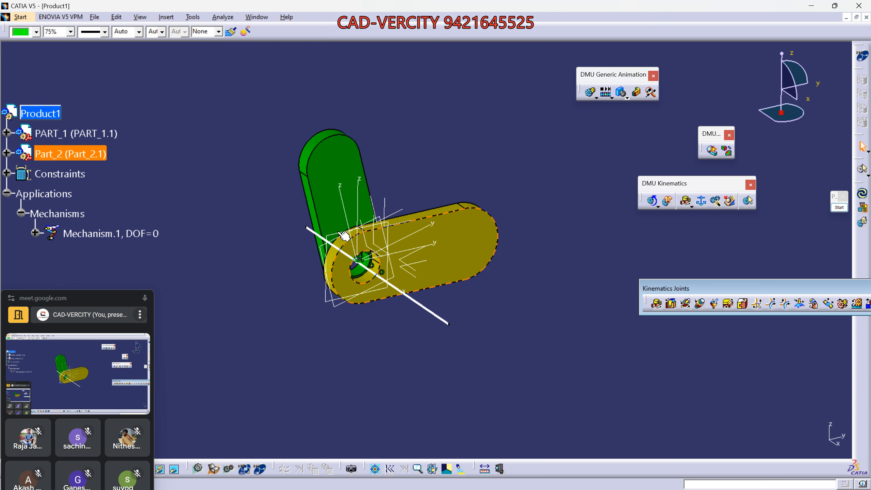
middle_click_drag(367, 305, 432, 238)
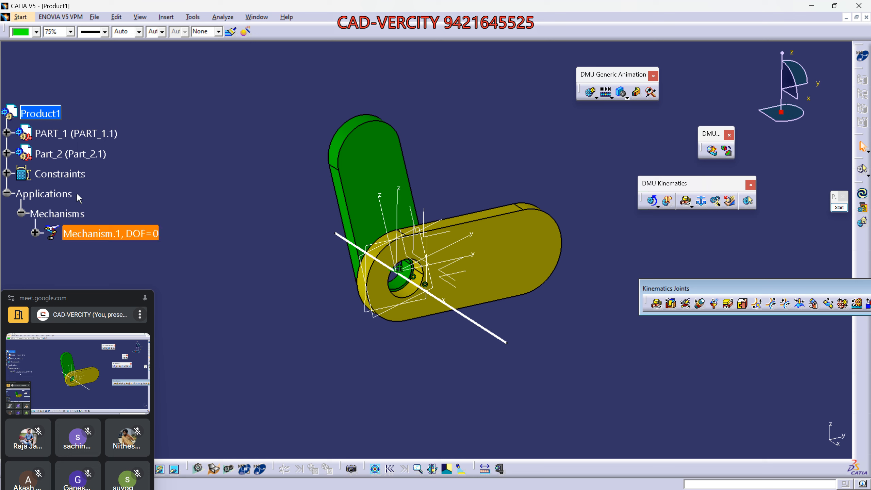
left_click(62, 128)
left_click(71, 158)
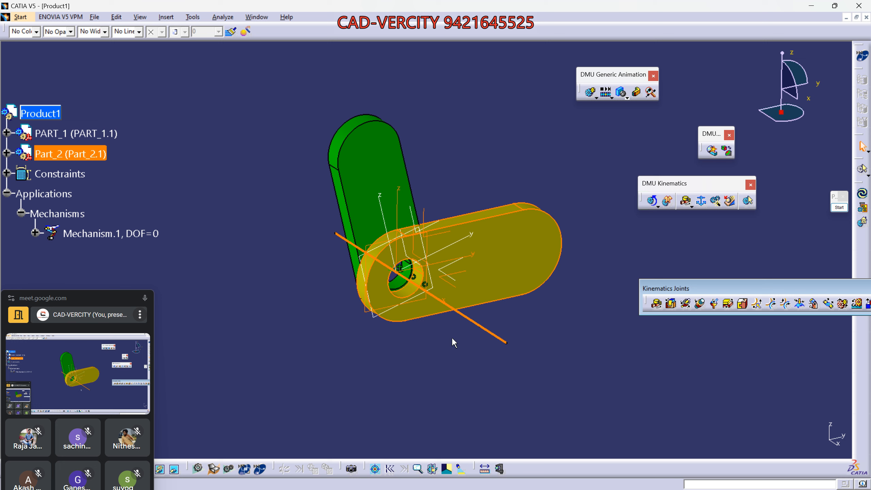
left_click(126, 234)
middle_click_drag(525, 317, 499, 324)
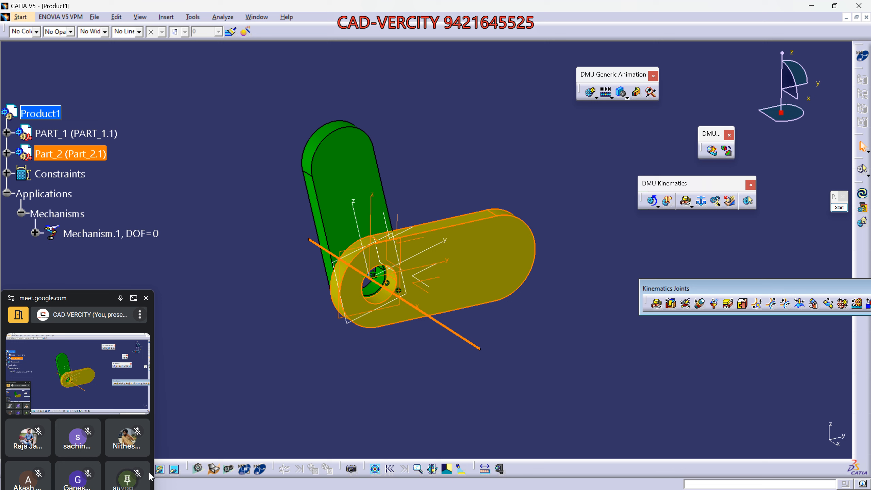
left_click_drag(98, 303, 103, 285)
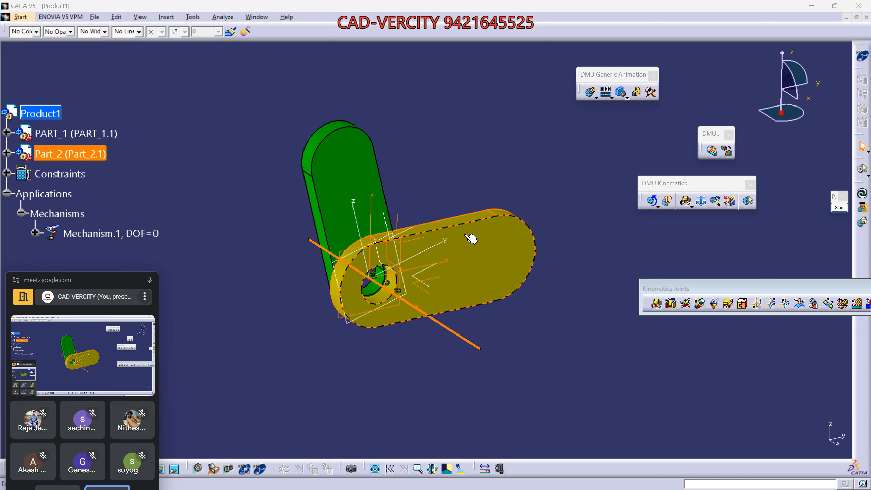
- Tile the open document windows vertically with Window > Tile Vertically
double_click(58, 112)
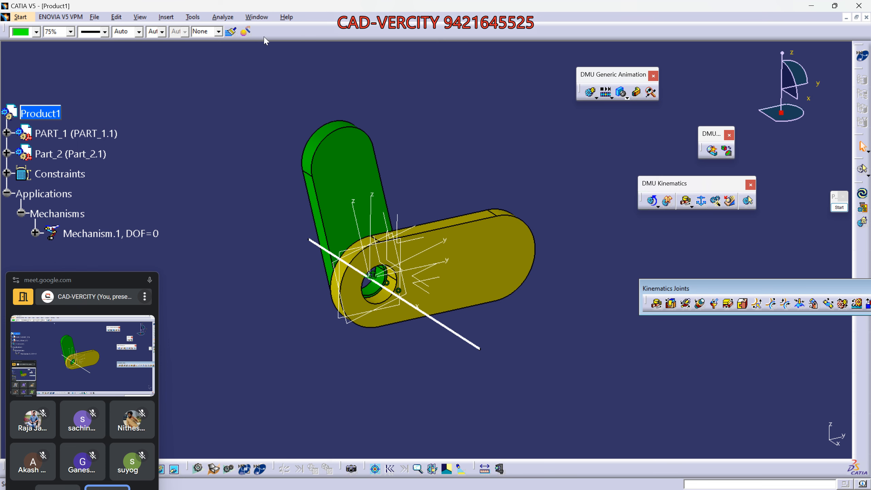
left_click(257, 17)
left_click(273, 66)
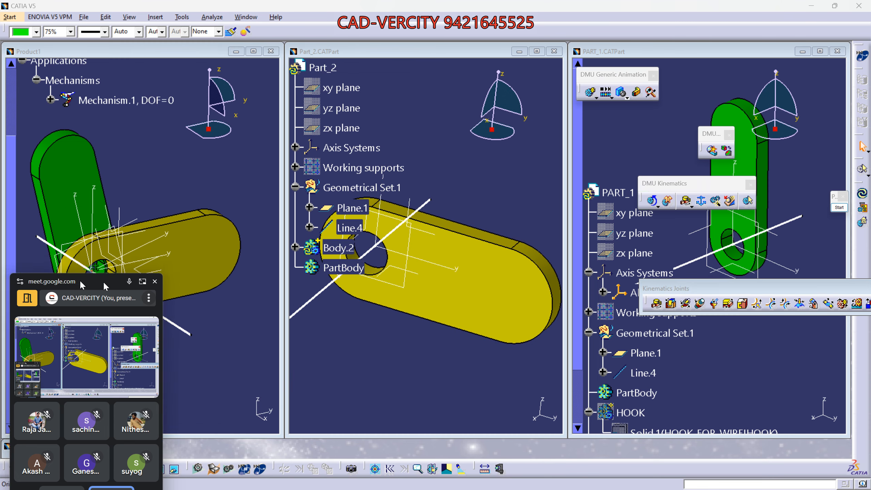
- Restore and maximize the HOOK_FOR_WIRE.CATPart window and select its HOOK publication
left_click_drag(82, 282, 286, 270)
left_click(97, 444)
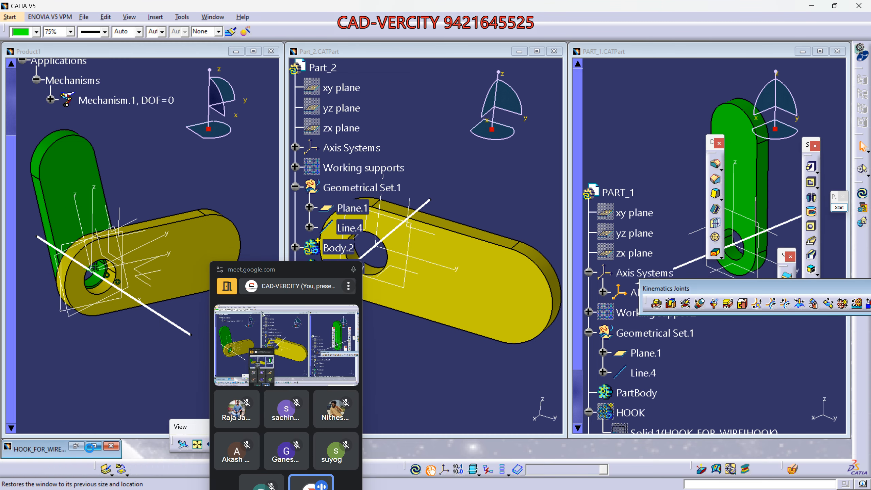
left_click(94, 446)
left_click_drag(287, 271, 169, 427)
middle_click_drag(373, 292, 386, 249)
right_click(45, 337)
left_click(72, 229)
- Switch to the PART_1.CATPart window and select the linked Solid.1
left_click(225, 17)
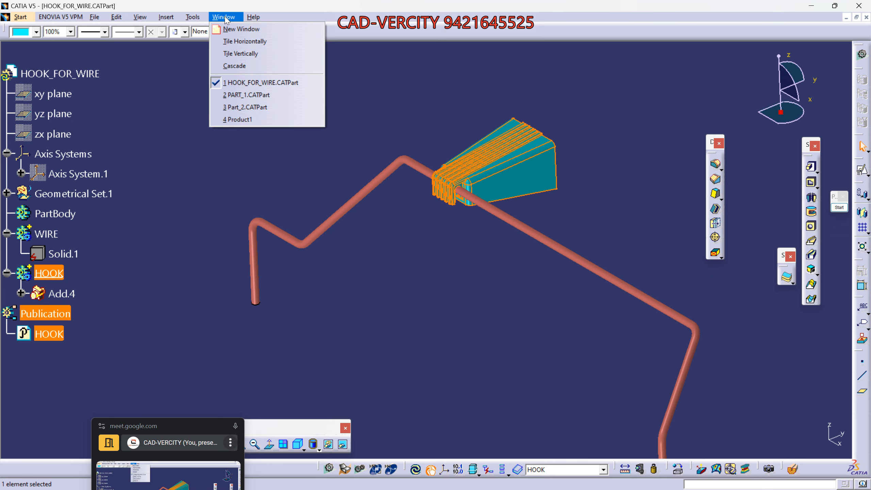
left_click(247, 94)
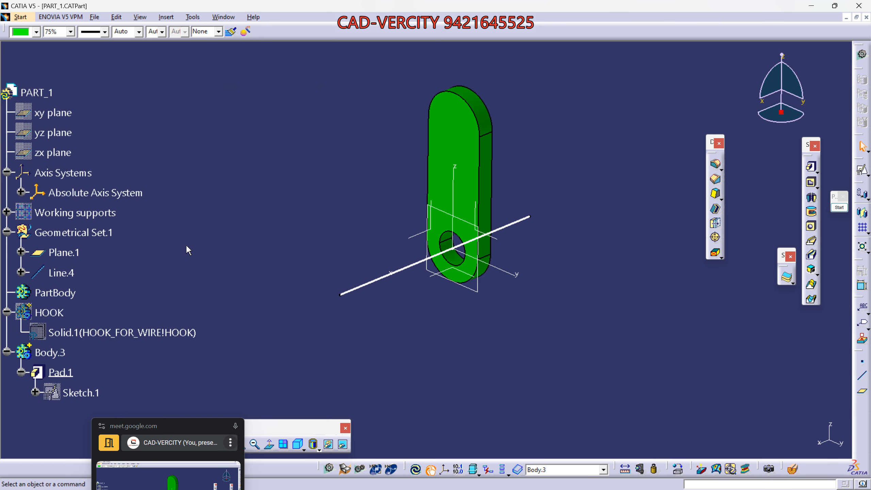
left_click(65, 331)
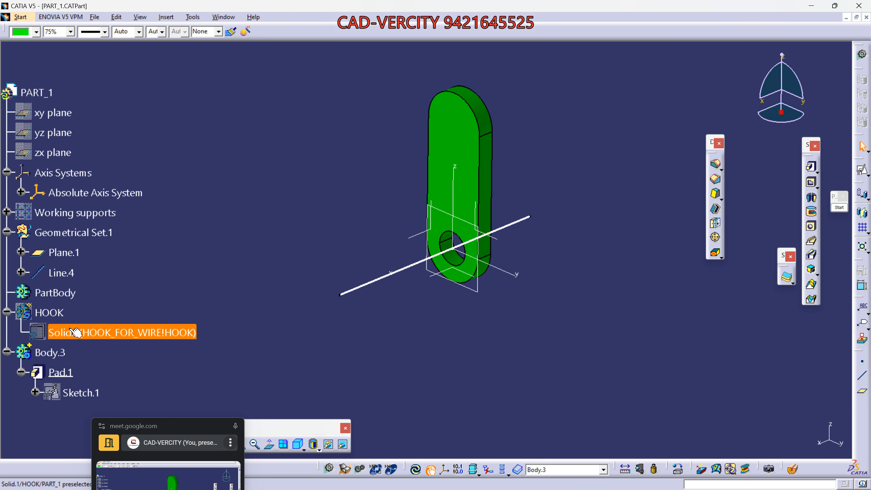
- Hide Body.3 plus the axis system, Plane.1 and Line.4, and show the cyan Solid.1
left_click(66, 356)
key("space")
mouse_move(320, 120)
left_mouse_down()
mouse_move(436, 231)
mouse_move(571, 326)
left_mouse_up()
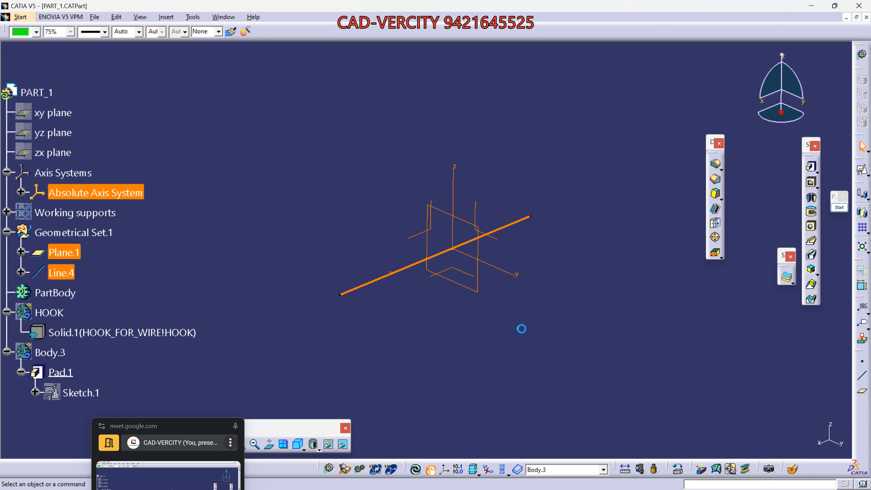
key("space")
left_click(137, 332)
key("space")
middle_click_drag(460, 391, 443, 336)
left_click(117, 17)
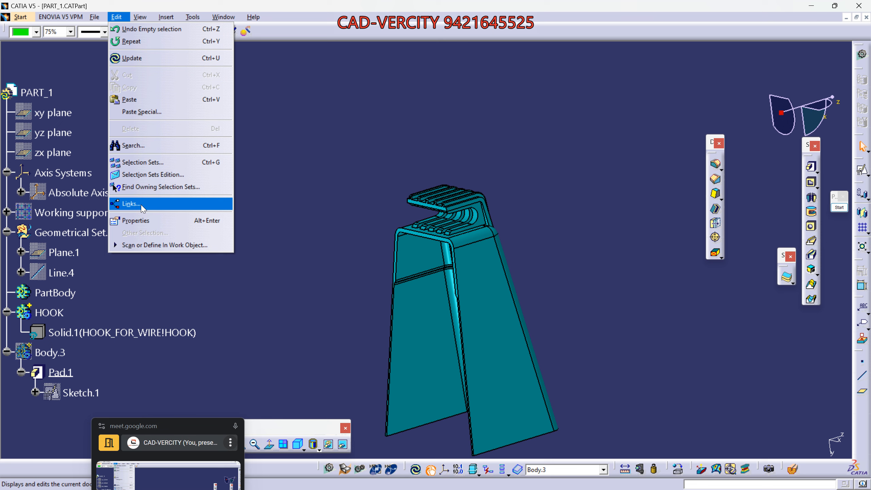
- In Edit > Links, select the Solid.1 link and open HOOK_FOR_WIRE.CATPart from Pointed documents
left_click(131, 204)
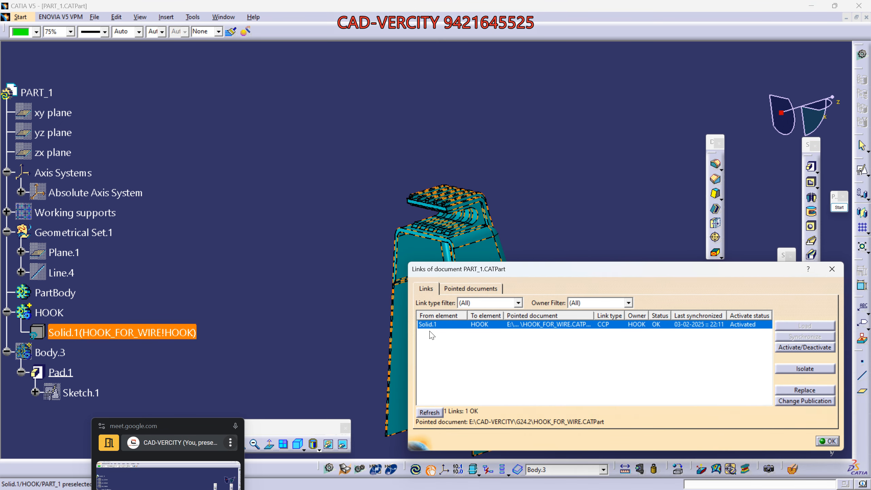
left_click(430, 333)
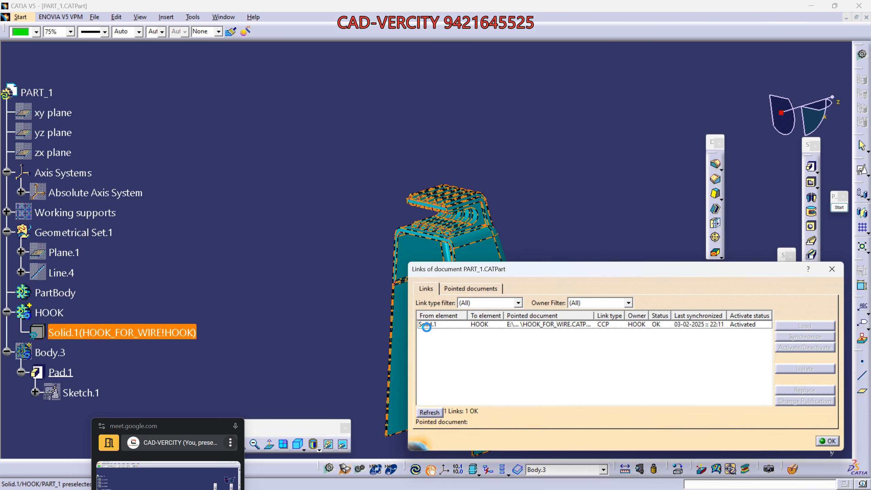
left_click(427, 325)
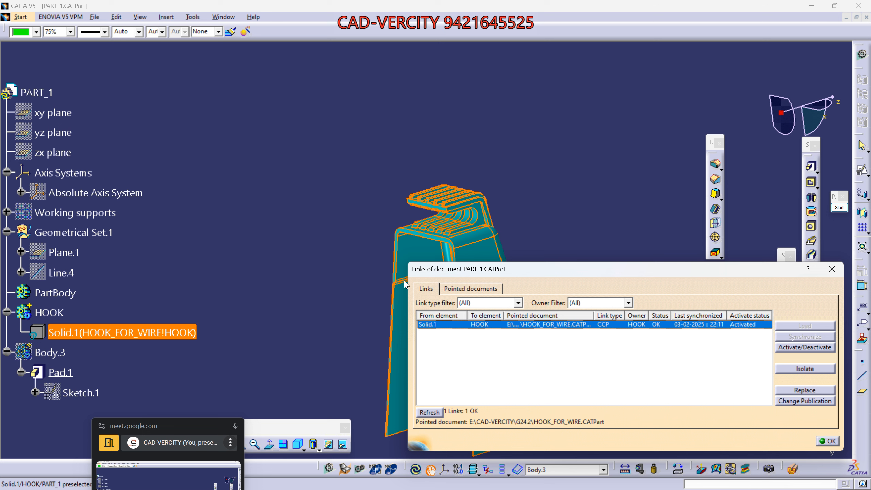
left_click(431, 327)
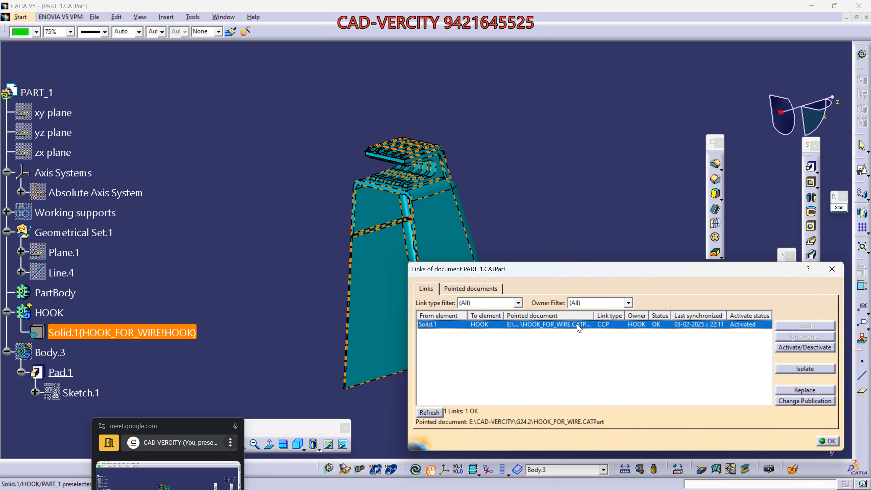
left_click(496, 295)
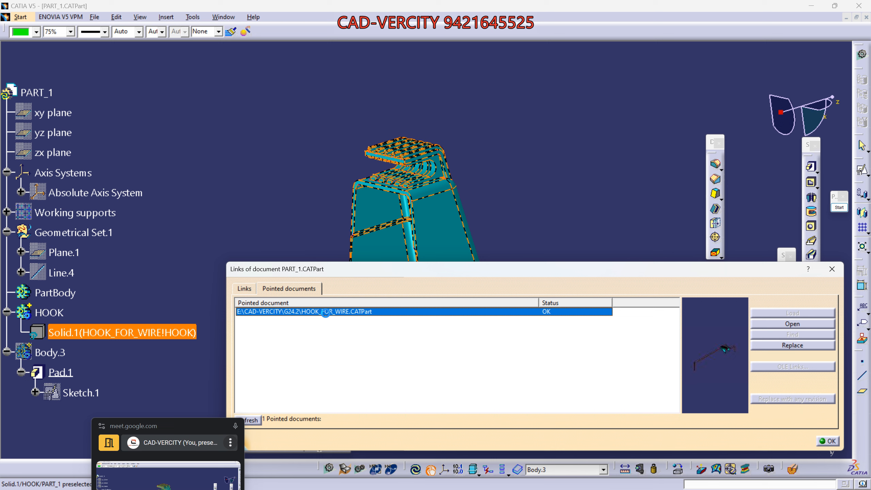
left_click(780, 324)
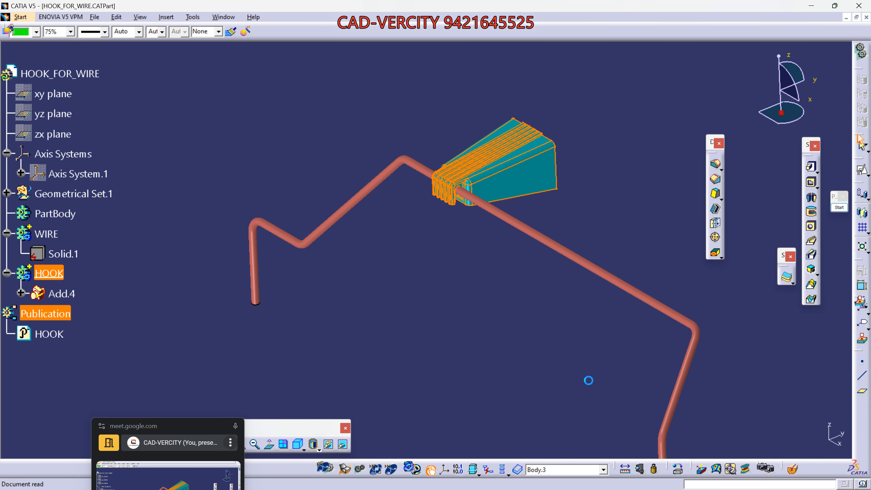
- Expand Add.4 to show Trim.1–Trim.3, collapse Body.8 and Add.3, and rotate the model
left_click(21, 293)
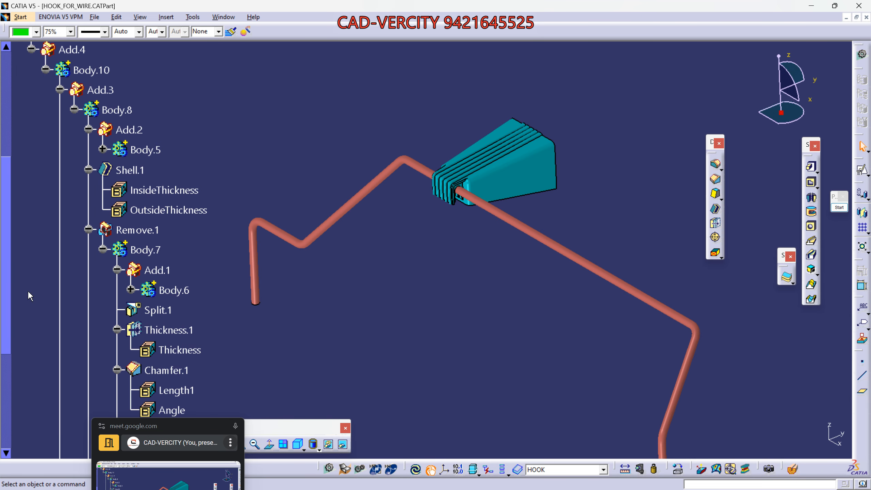
left_click(75, 109)
left_click(59, 89)
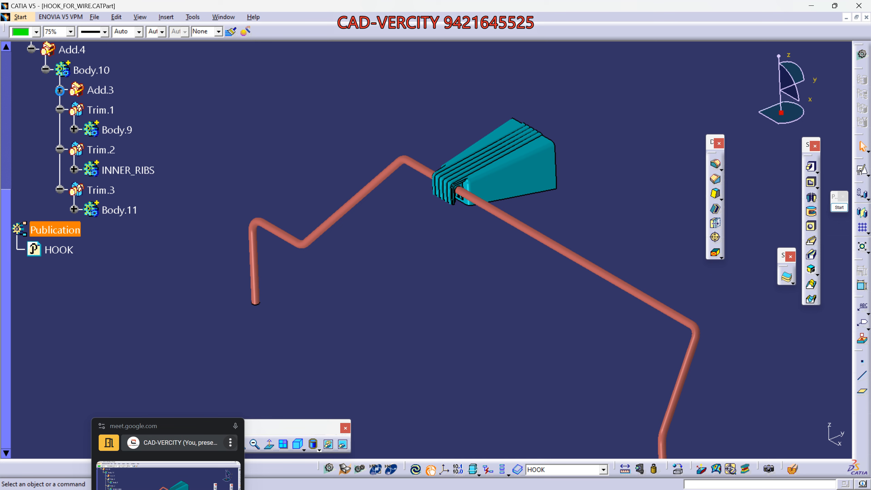
scroll(219, 186, "up", 5)
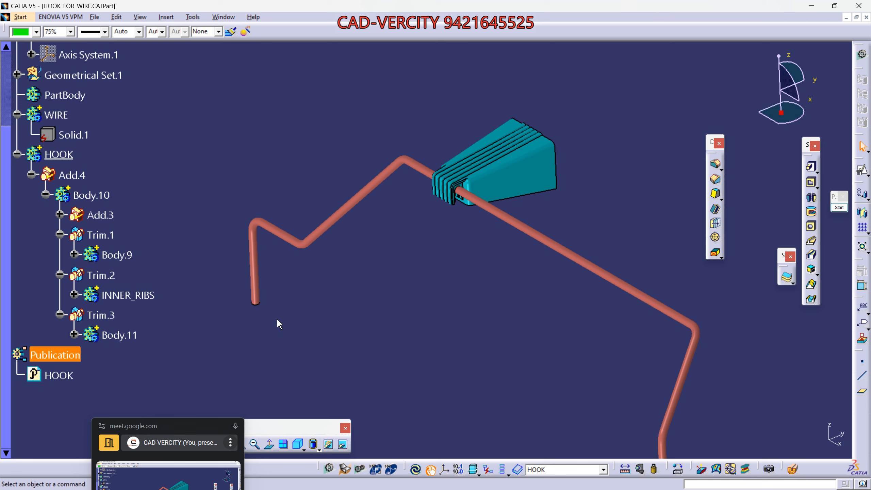
middle_click_drag(439, 265, 398, 312)
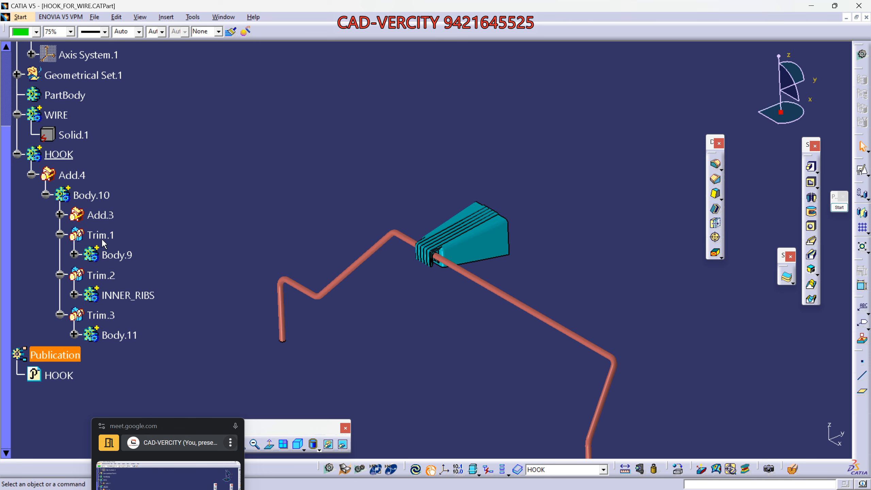
- Move the meeting panel off the model, pan the view, and scroll the tree back up
left_click_drag(178, 426, 97, 410)
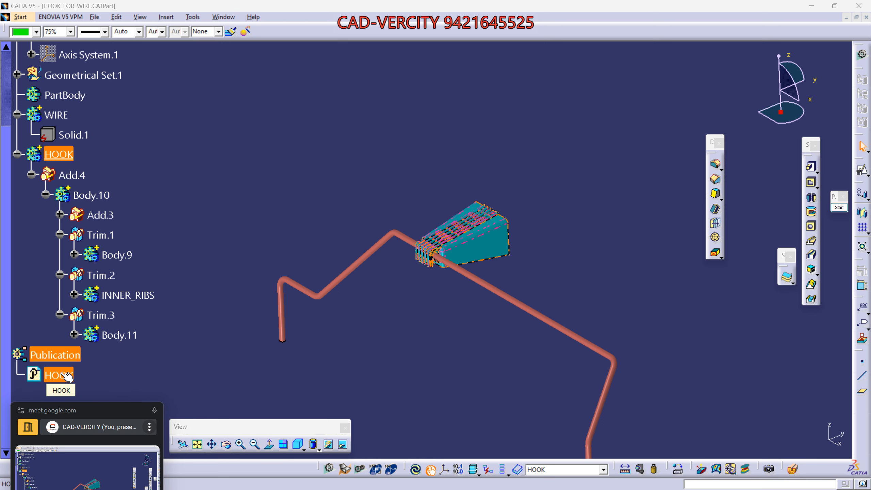
left_click(271, 239)
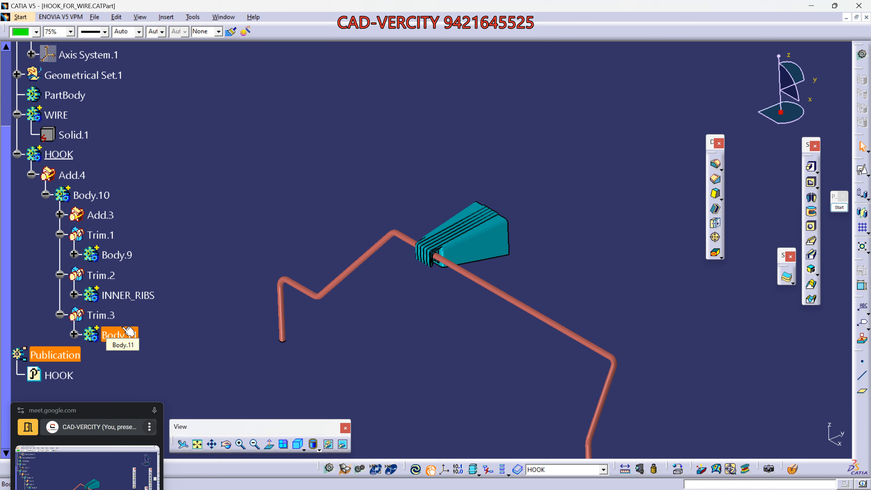
scroll(127, 338, "down", 2)
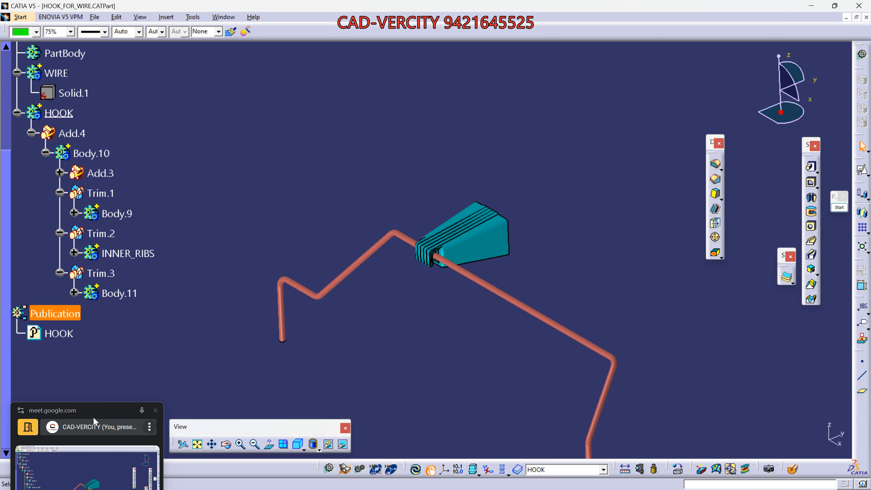
left_click_drag(94, 421, 92, 290)
scroll(137, 260, "down", 8)
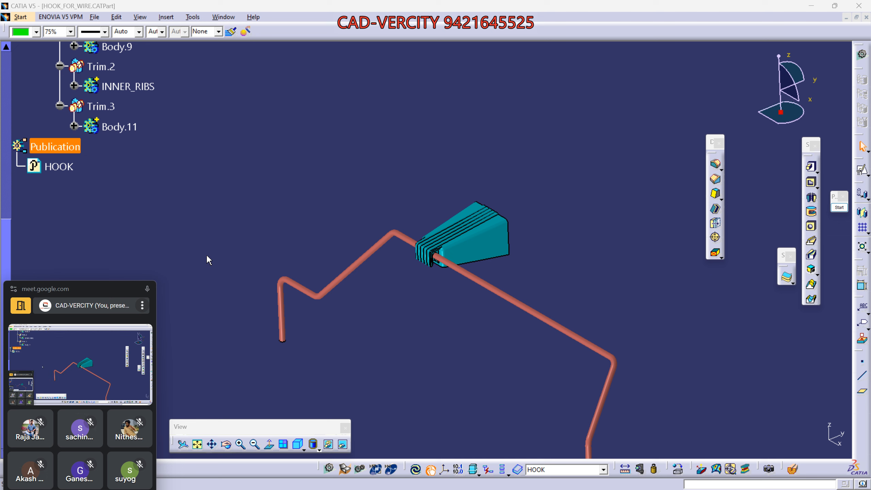
middle_click_drag(404, 378, 381, 330)
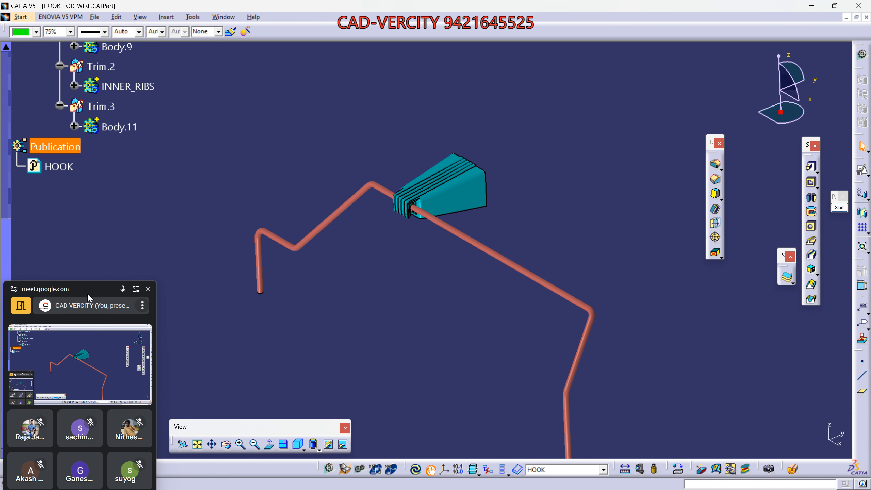
mouse_move(88, 294)
left_mouse_down()
mouse_move(92, 262)
mouse_move(84, 283)
left_mouse_up()
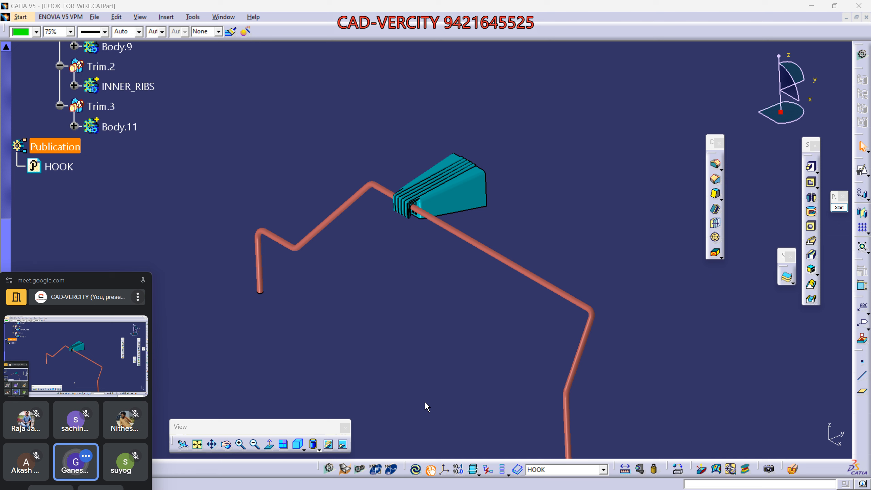
scroll(137, 106, "up", 4)
scroll(137, 107, "up", 5)
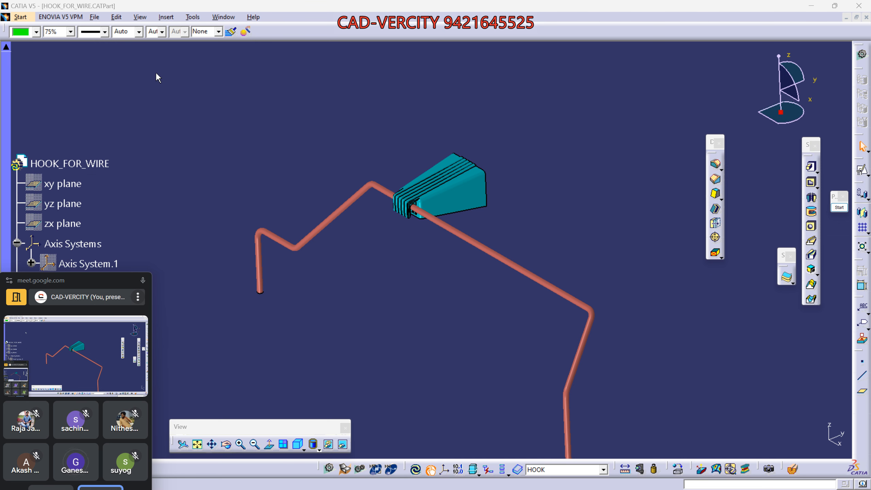
left_click(224, 16)
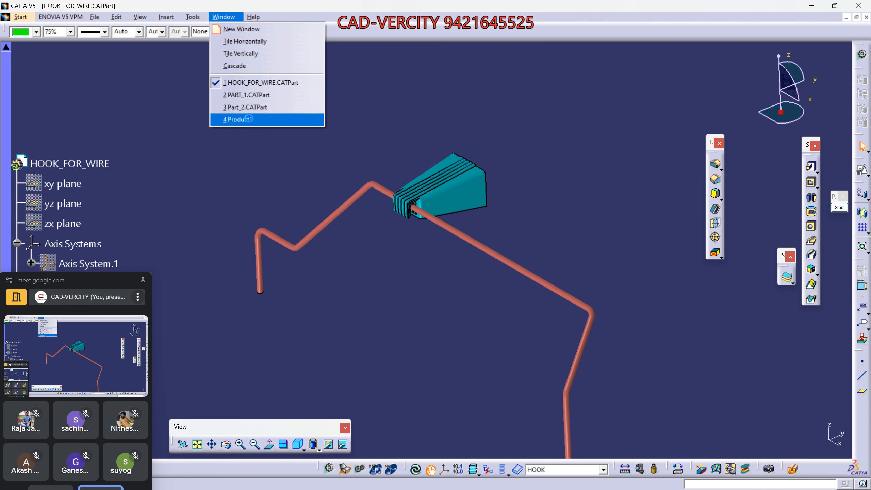
- Bring up the Product1 assembly with Mechanism.1, frame it, and start pen annotation
left_click(240, 119)
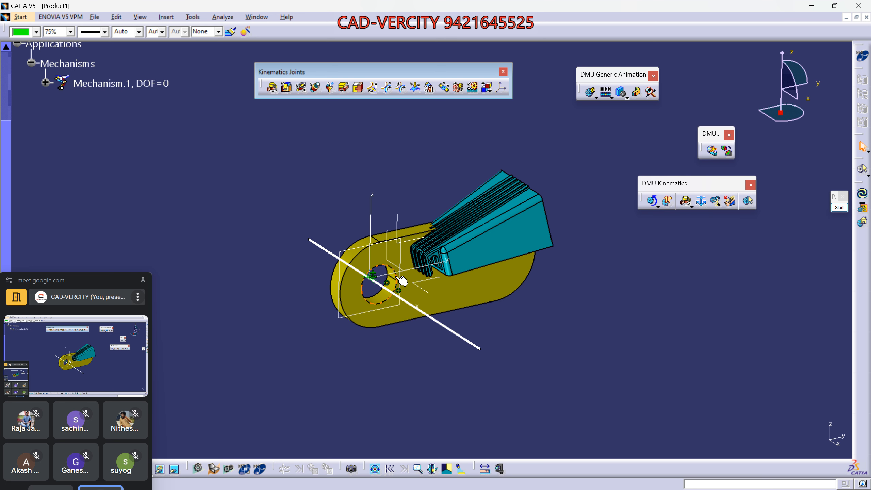
middle_click_drag(423, 264, 130, 333)
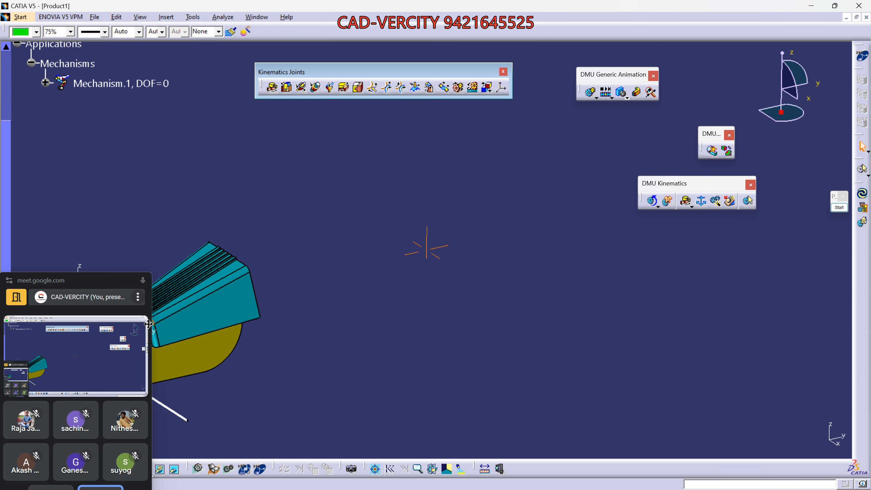
middle_click_drag(262, 288, 528, 302)
middle_click_drag(529, 303, 464, 366)
left_click(839, 207)
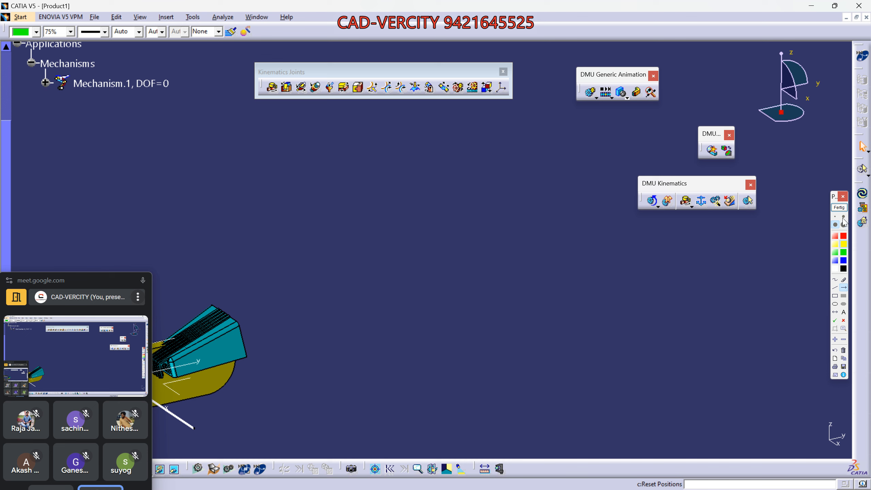
- Draw two parallel yellow double arrows and two yellow ellipses over the model
left_click(835, 312)
left_click_drag(369, 331, 512, 384)
mouse_move(492, 282)
left_mouse_down()
mouse_move(633, 343)
mouse_move(634, 336)
left_mouse_up()
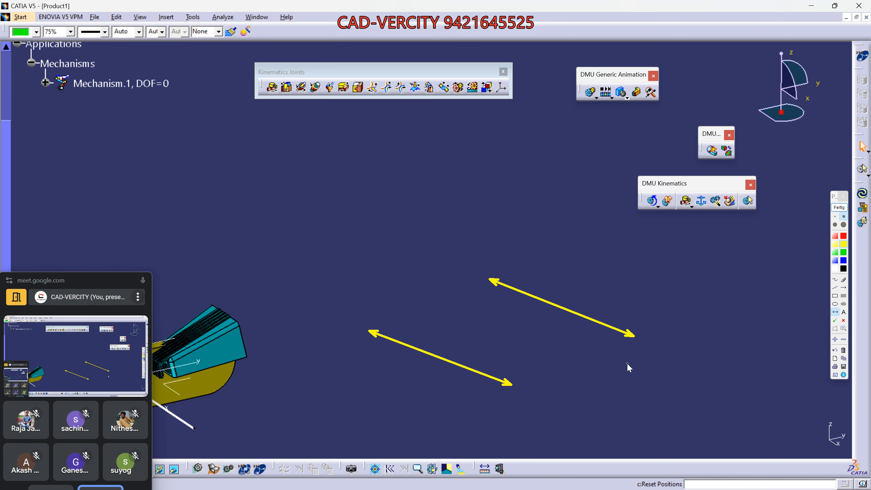
left_click(834, 303)
left_click_drag(343, 247, 362, 276)
left_click_drag(477, 197, 497, 227)
left_click(835, 288)
- Join the ellipses into a white cylinder sketch with a leader line, then clear it
left_click(836, 269)
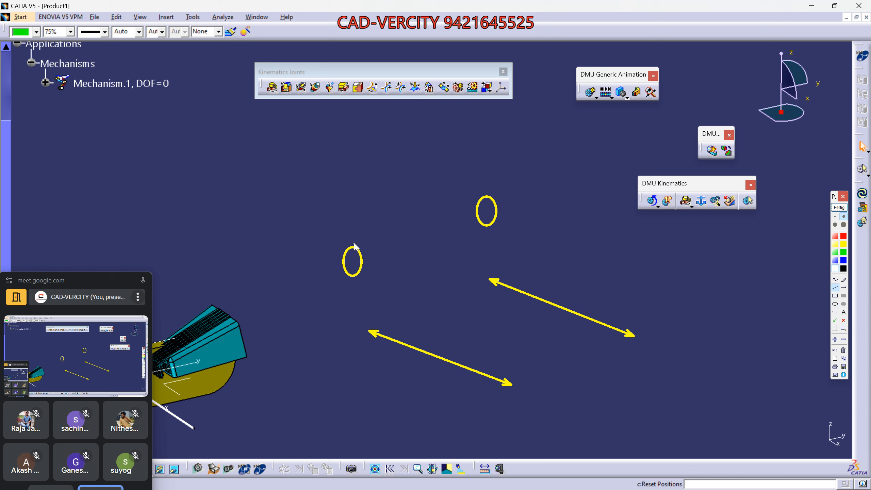
left_click_drag(352, 244, 488, 195)
left_click_drag(366, 274, 498, 220)
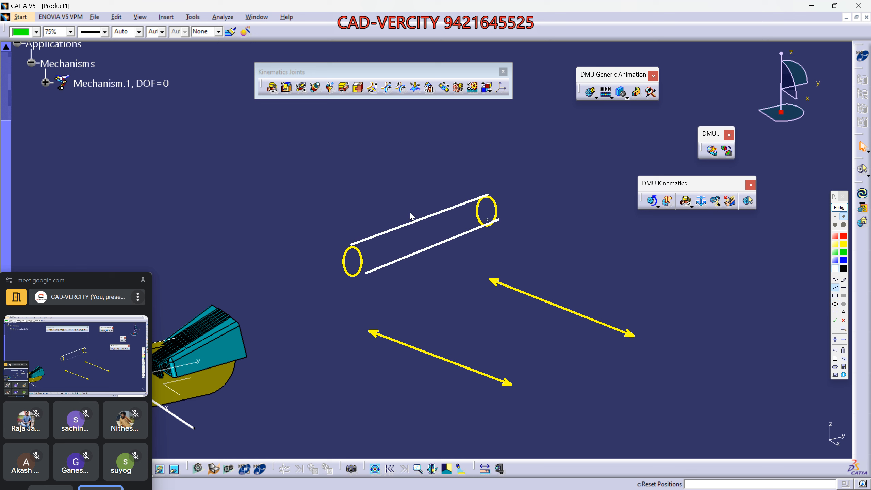
left_click_drag(345, 244, 193, 140)
left_click_drag(193, 141, 295, 82)
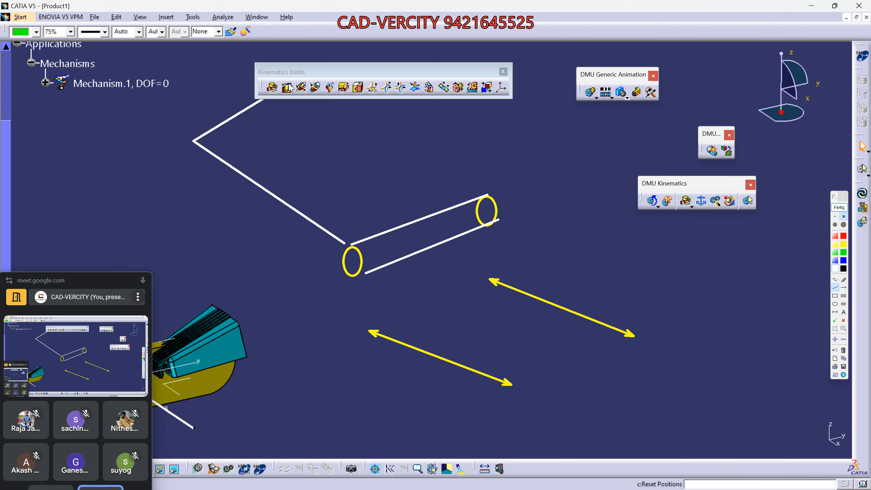
key("Escape")
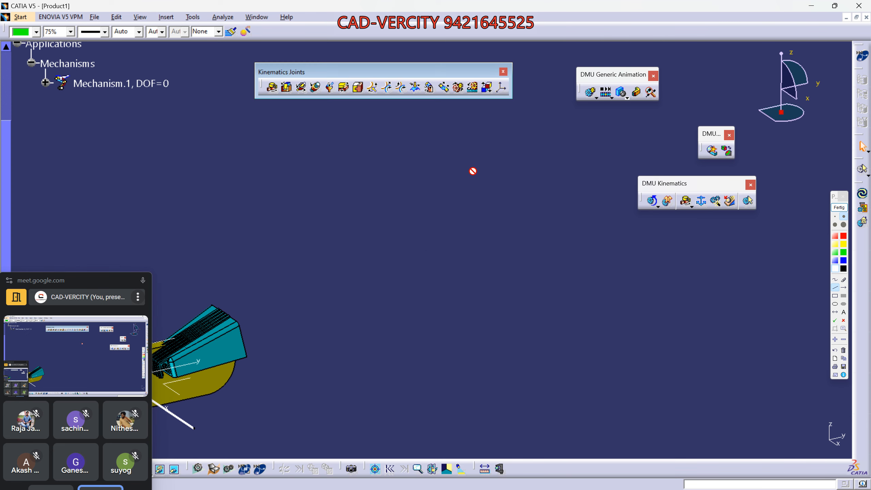
left_click(839, 208)
- Underline and box the kinematic joint commands in white, framed again in green
left_click(839, 207)
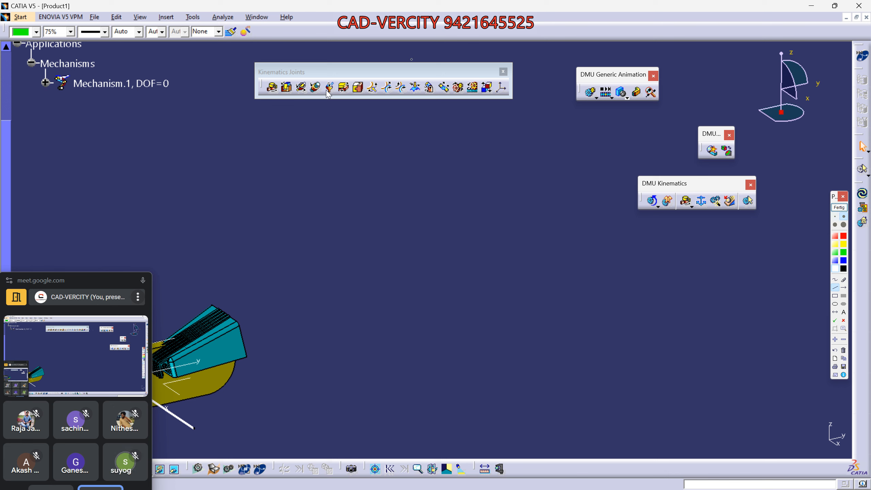
left_click_drag(257, 106, 520, 100)
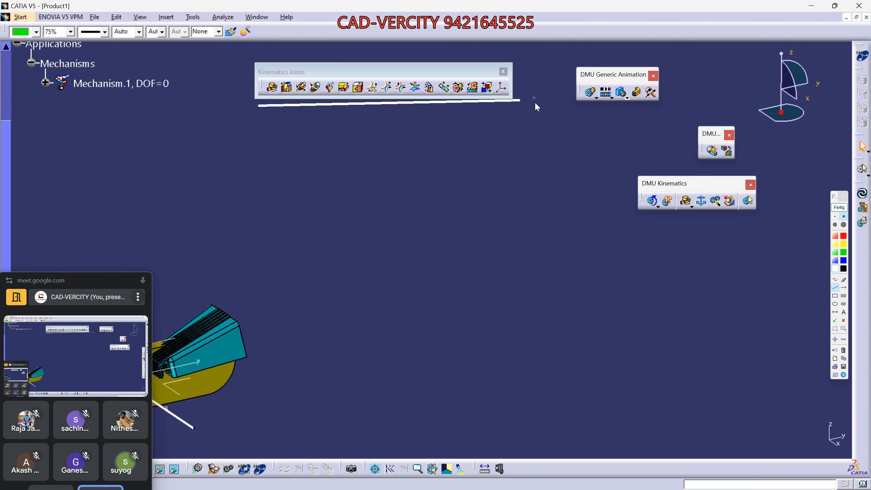
left_click(835, 295)
left_click_drag(240, 53, 530, 114)
left_click(843, 253)
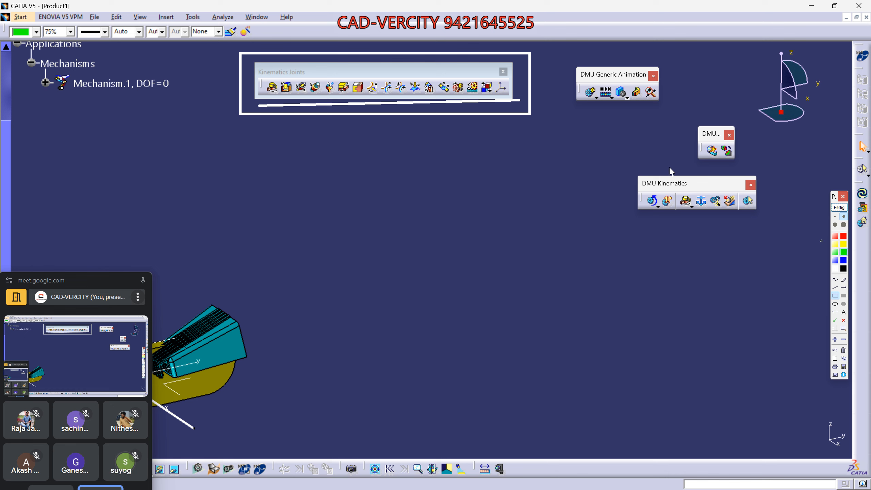
left_click_drag(238, 49, 531, 117)
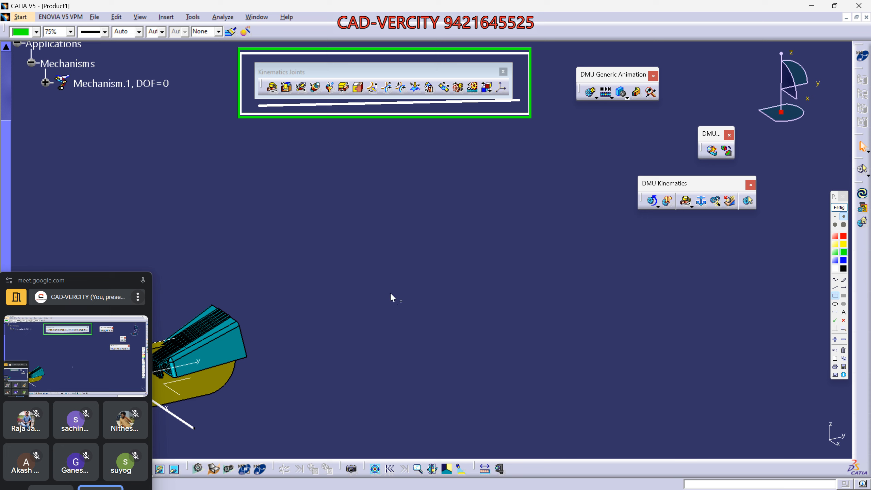
- Add green and yellow rectangles with a white arrow and outline, then clear all annotations
left_click_drag(390, 292, 496, 310)
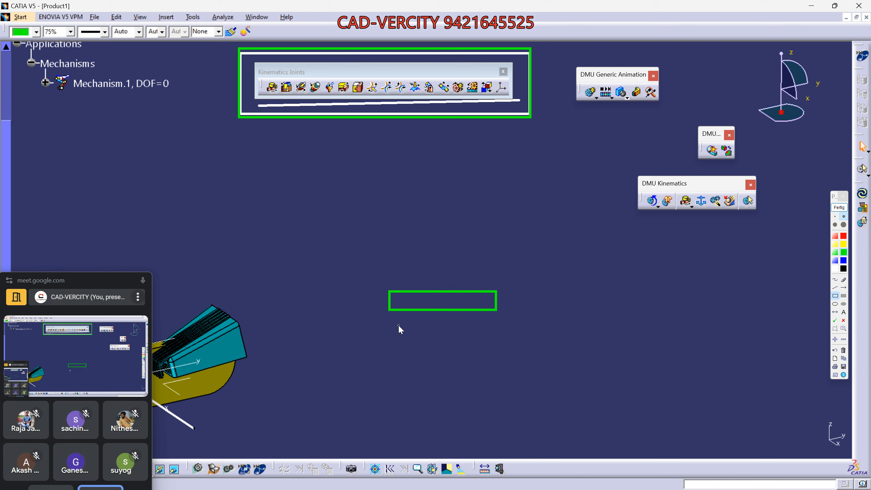
left_click(844, 244)
mouse_move(481, 348)
left_mouse_down()
mouse_move(602, 367)
mouse_move(594, 371)
left_mouse_up()
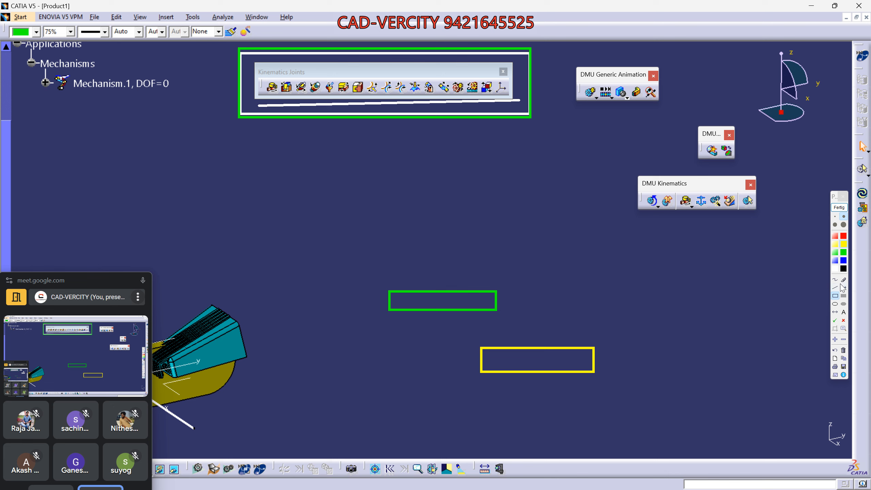
left_click(835, 269)
left_click_drag(552, 329, 573, 322)
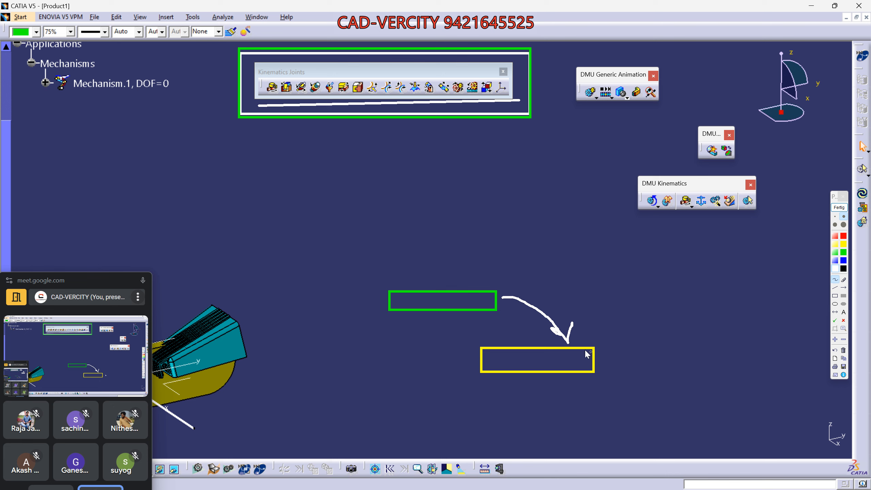
mouse_move(527, 338)
left_mouse_down()
mouse_move(620, 333)
mouse_move(465, 389)
left_mouse_up()
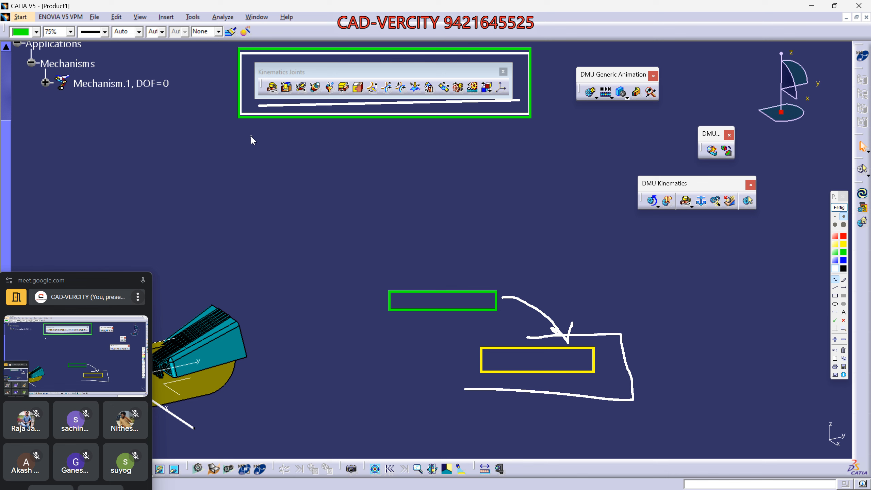
left_click(839, 207)
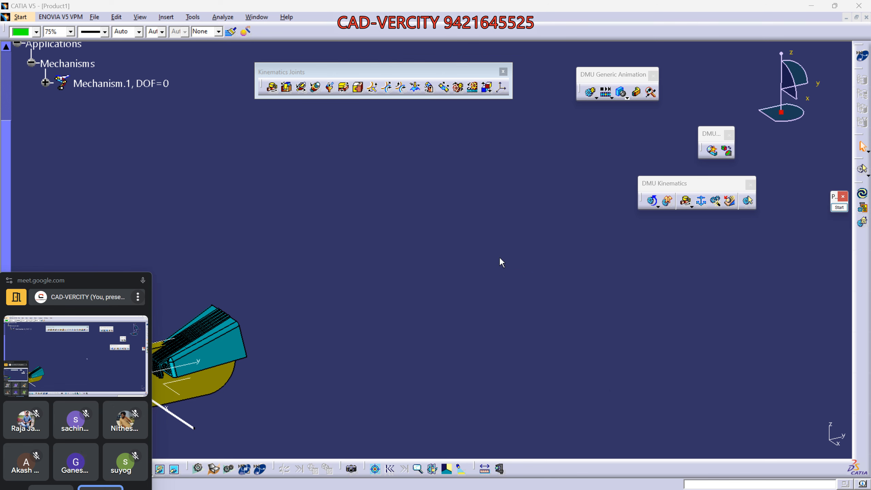
middle_click_drag(500, 258, 512, 336)
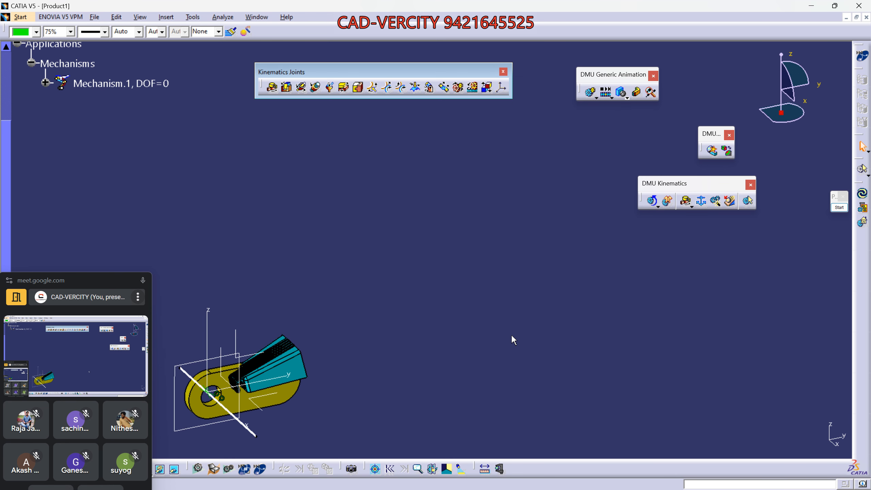
left_click(839, 208)
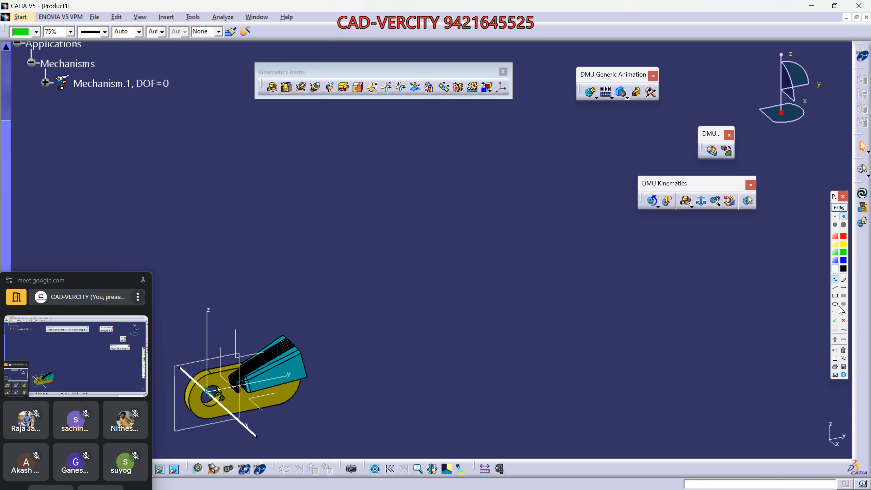
left_click(835, 280)
mouse_move(373, 261)
left_mouse_down()
mouse_move(373, 289)
mouse_move(461, 288)
left_mouse_up()
left_click_drag(445, 260, 362, 256)
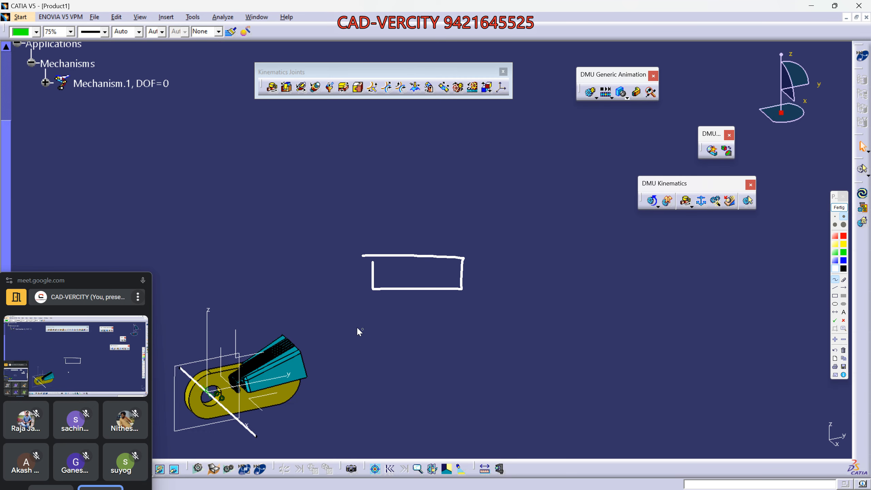
mouse_move(324, 326)
left_mouse_down()
mouse_move(397, 277)
mouse_move(330, 333)
mouse_move(437, 274)
left_mouse_up()
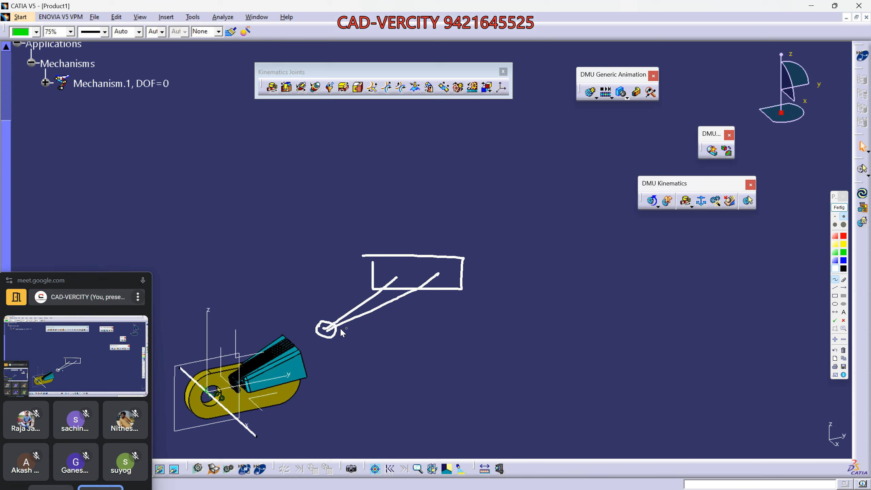
mouse_move(472, 346)
left_mouse_down()
mouse_move(467, 321)
mouse_move(540, 313)
left_mouse_up()
left_click_drag(551, 350, 477, 353)
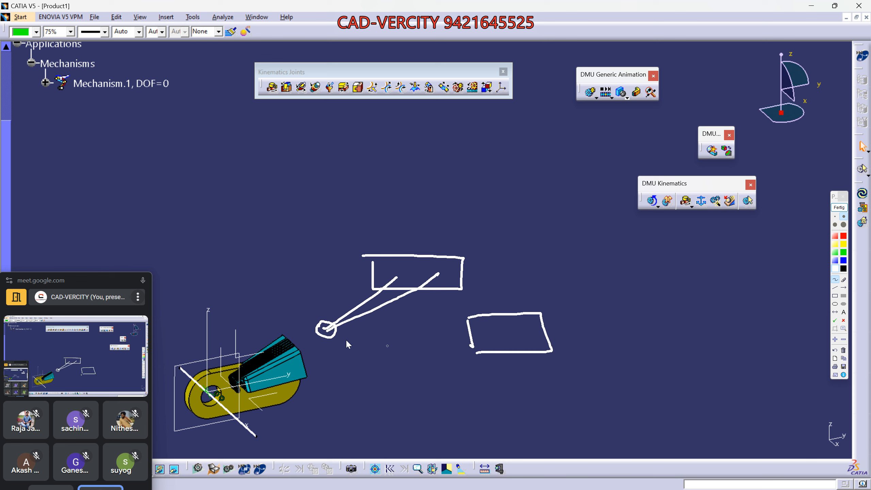
left_click(843, 278)
left_click_drag(334, 310, 399, 308)
left_click(835, 288)
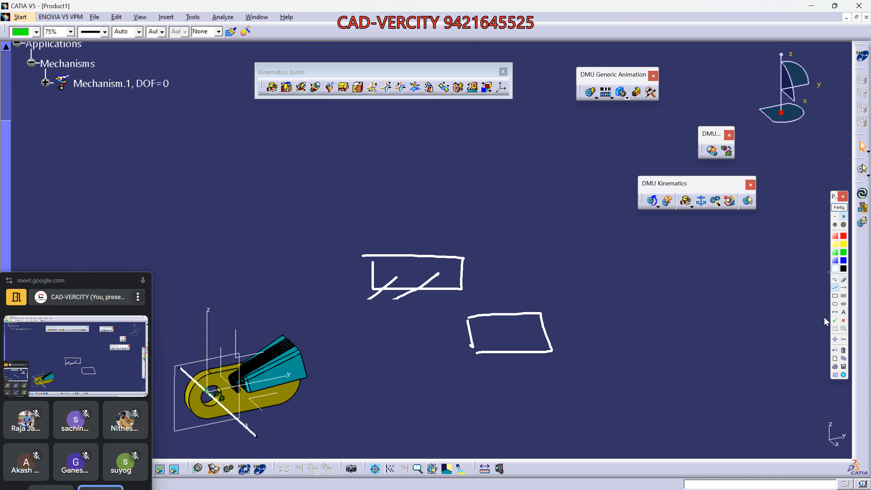
left_click(835, 279)
mouse_move(379, 401)
left_mouse_down()
mouse_move(356, 406)
mouse_move(350, 399)
mouse_move(372, 370)
mouse_move(387, 279)
left_mouse_up()
left_click_drag(365, 418, 427, 270)
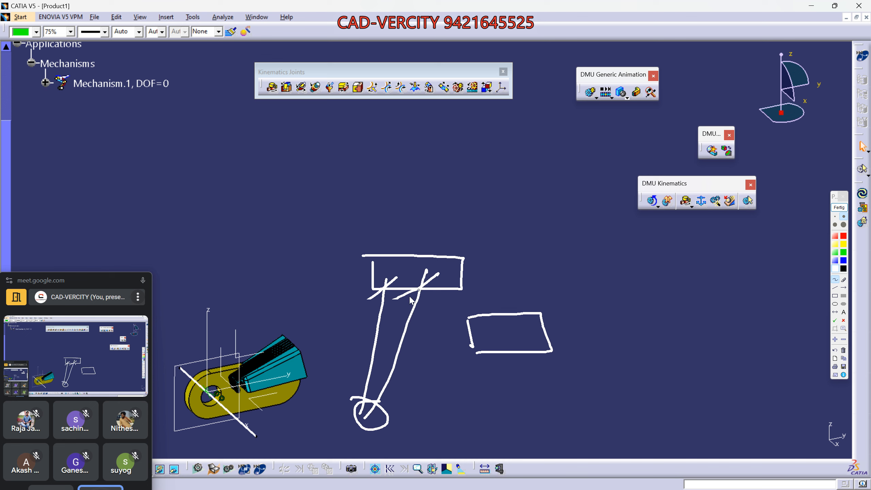
left_click_drag(426, 331, 435, 328)
left_click_drag(489, 332, 490, 339)
mouse_move(366, 420)
left_mouse_down()
mouse_move(490, 331)
mouse_move(465, 370)
mouse_move(536, 329)
left_mouse_up()
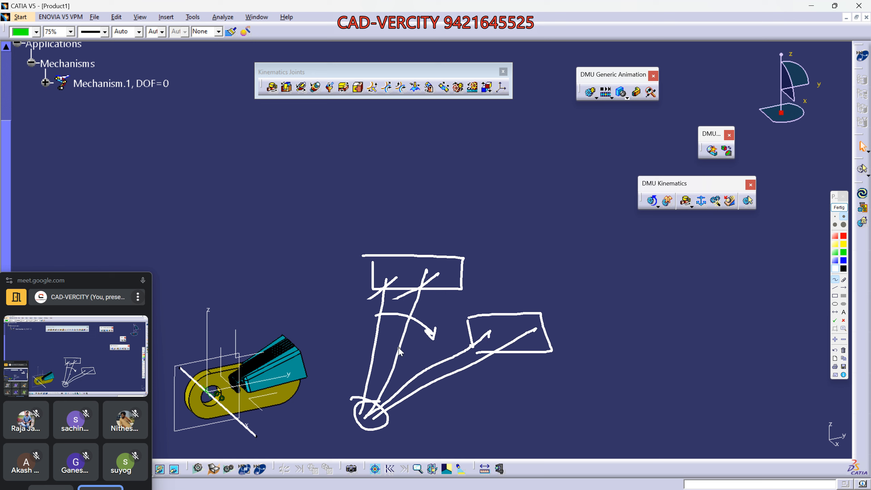
mouse_move(401, 347)
left_mouse_down()
mouse_move(433, 380)
mouse_move(443, 369)
left_mouse_up()
left_click_drag(486, 398, 503, 411)
left_click_drag(529, 391, 507, 409)
left_click_drag(522, 384, 537, 388)
left_click_drag(549, 294, 557, 350)
left_click(844, 252)
mouse_move(558, 281)
left_mouse_down()
mouse_move(433, 356)
mouse_move(481, 488)
left_mouse_up()
left_click_drag(563, 286, 796, 267)
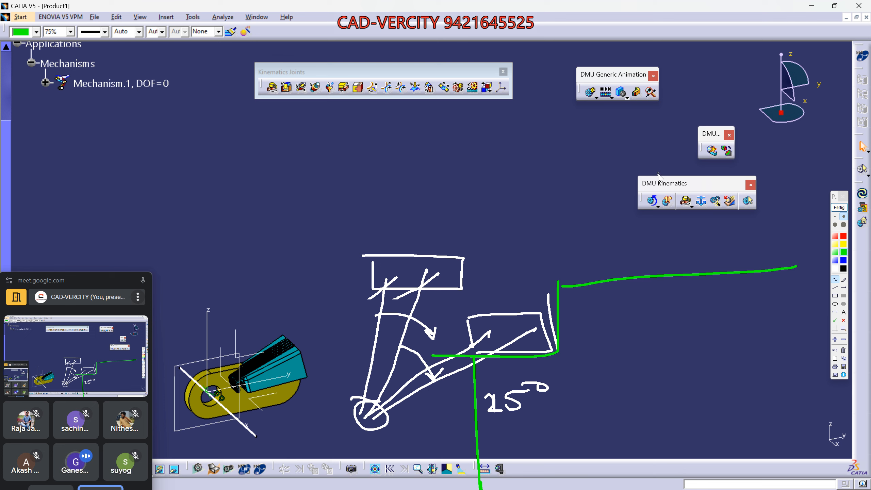
left_click(839, 207)
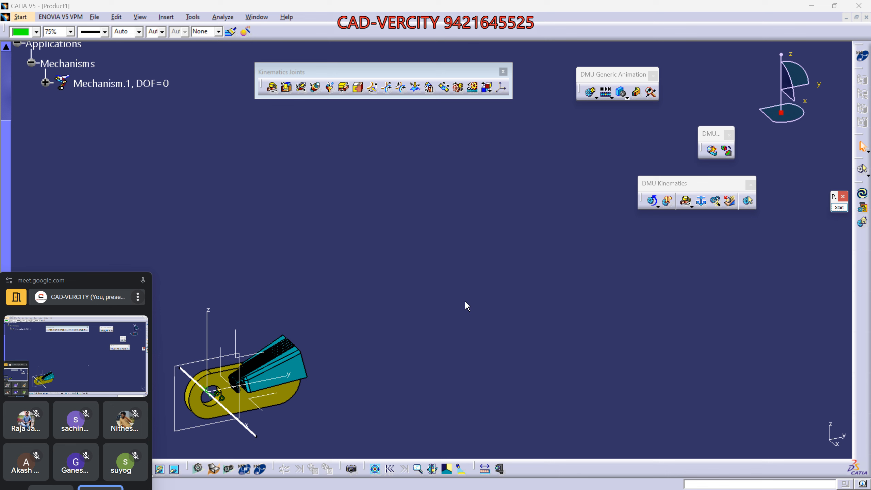
- Zoom into the hinged assembly, select PART_1 in the product tree, and orbit the view
middle_click_drag(292, 340, 453, 205)
middle_click_drag(392, 311, 454, 234)
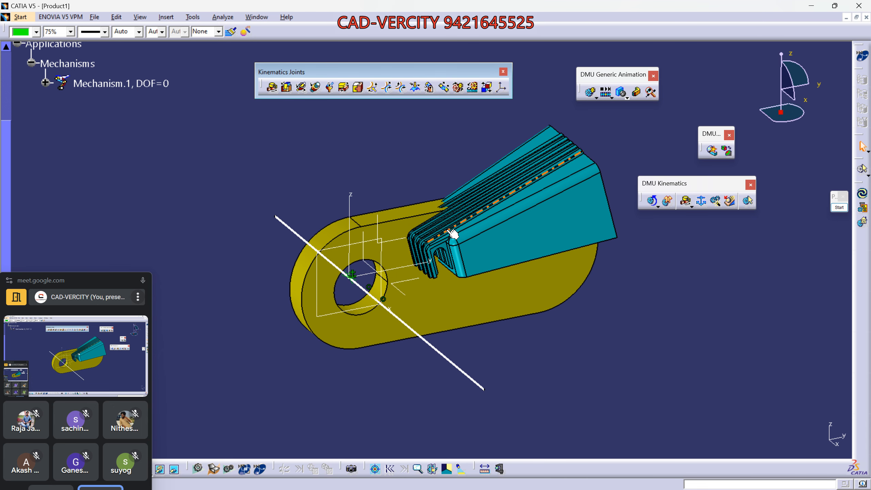
left_click(453, 235)
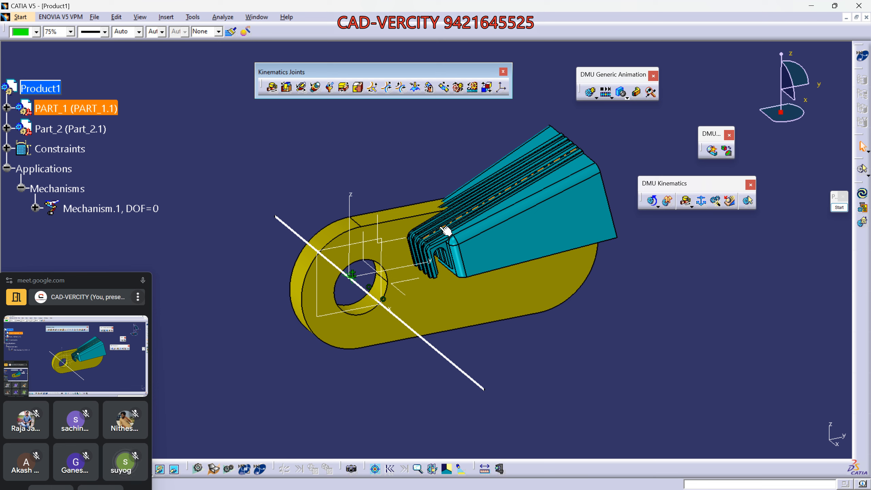
middle_click_drag(428, 283, 486, 309)
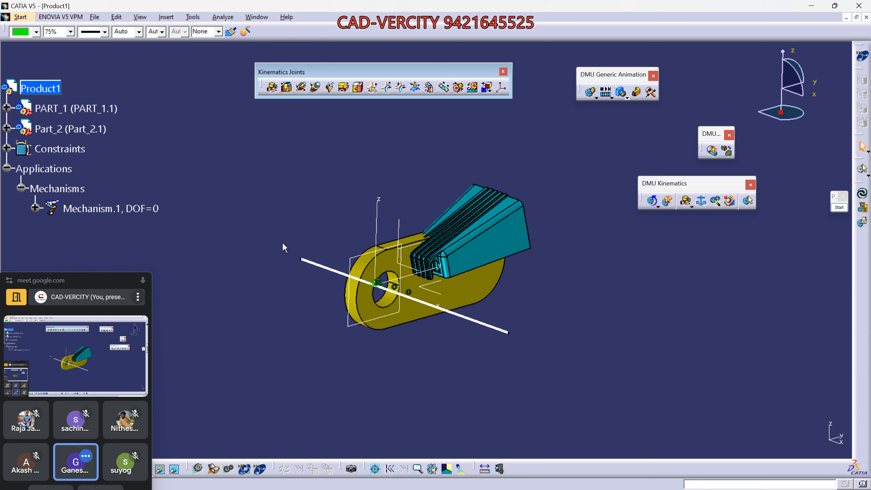
middle_click_drag(334, 309, 435, 225)
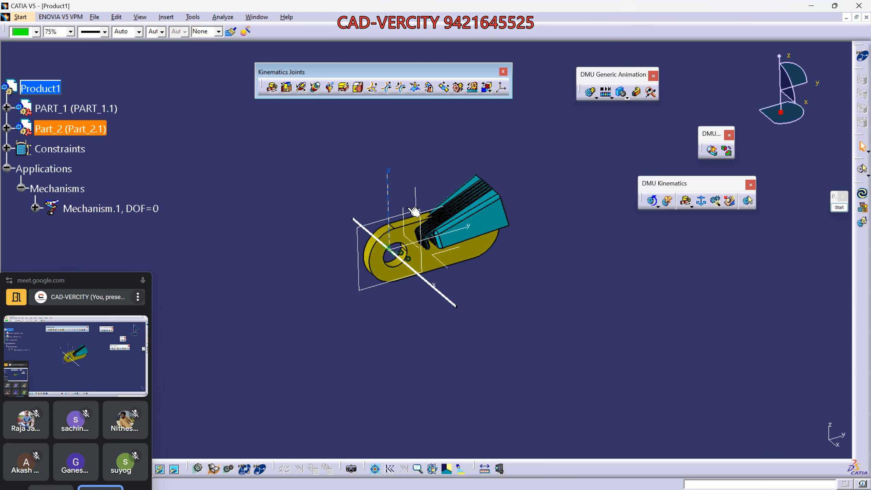
- Hide the teal hook part through its context menu
right_click(485, 206)
left_click(515, 223)
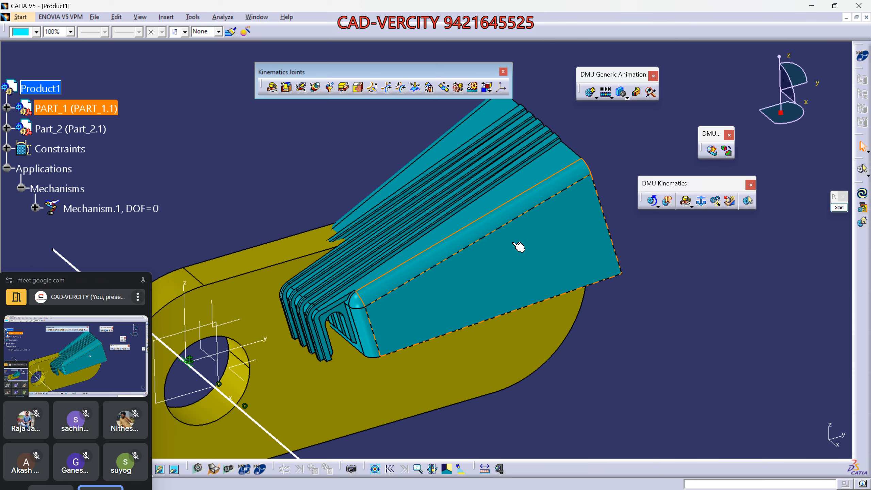
right_click(515, 244)
left_click(524, 264)
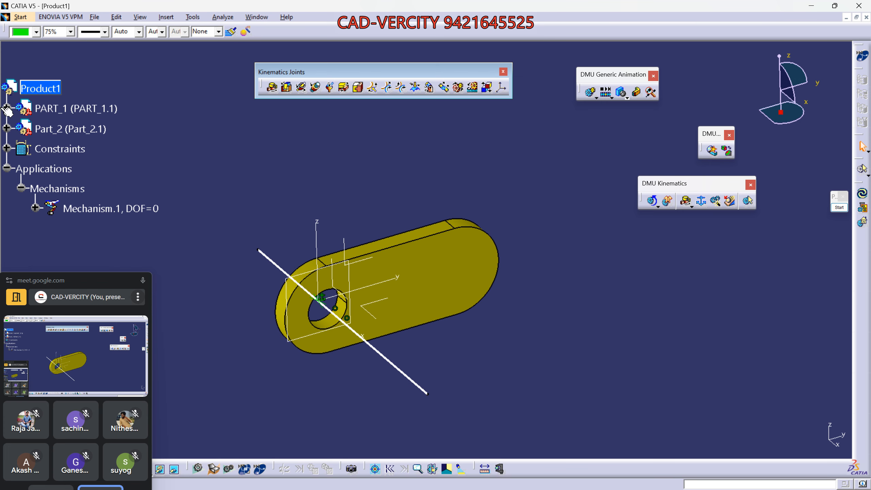
- Under PART_1 > HOOK, toggle Solid.1 and show Body.3 as the green link, then collapse PART_1
left_click(6, 109)
scroll(94, 221, "down", 2)
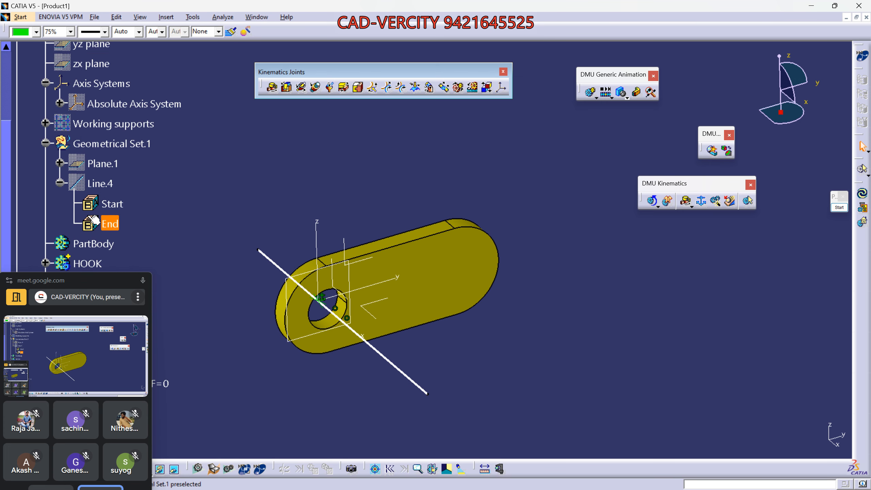
scroll(94, 221, "down", 2)
left_click(44, 179)
right_click(107, 202)
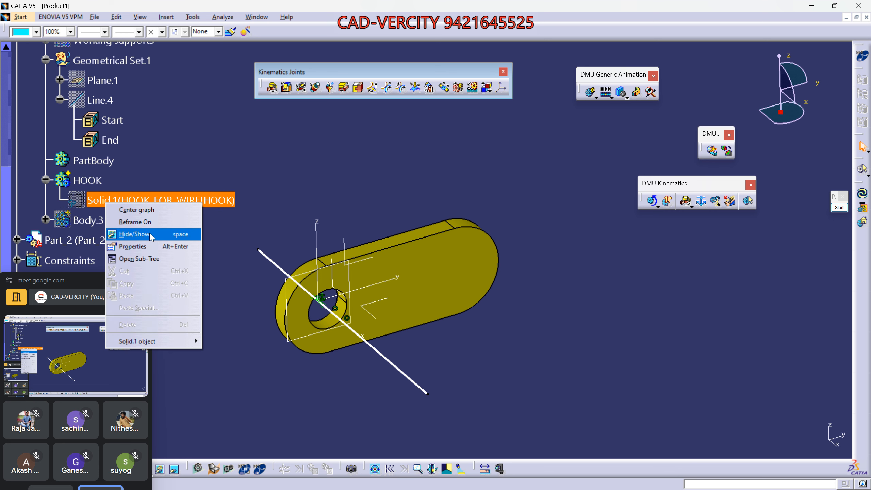
left_click(151, 235)
right_click(86, 220)
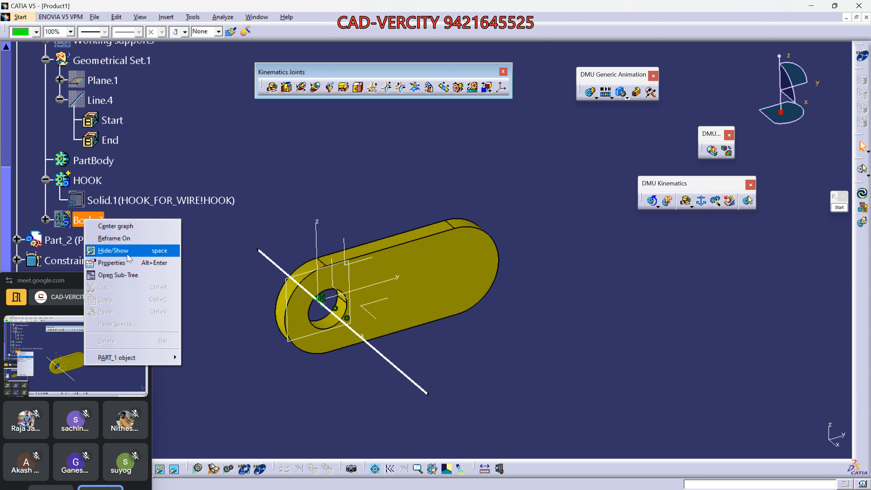
left_click(127, 255)
scroll(106, 222, "up", 5)
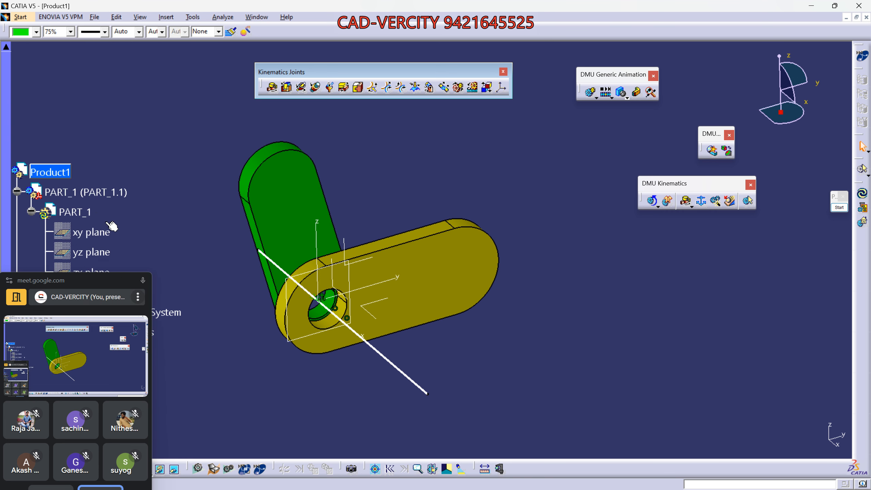
left_click(17, 192)
- Recentre and zoom on both links, then open the pen annotation palette
middle_click_drag(291, 237, 405, 285)
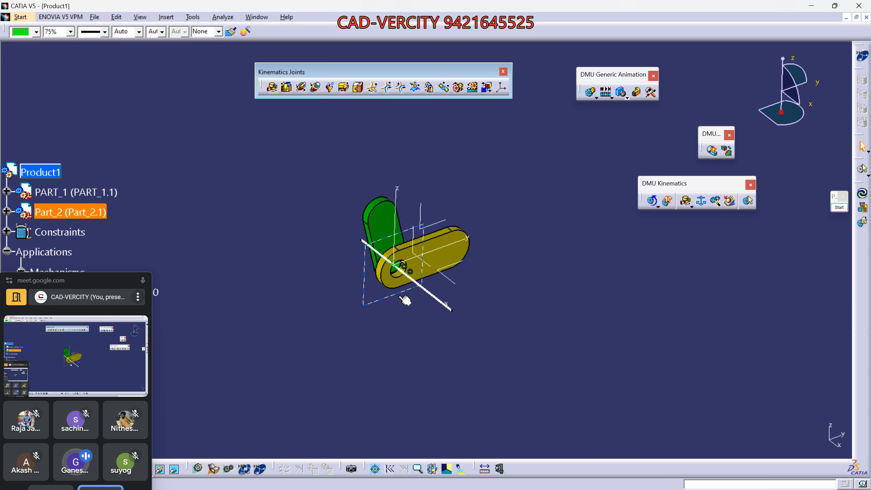
mouse_move(467, 304)
middle_mouse_down()
mouse_move(384, 311)
mouse_move(406, 329)
middle_mouse_up()
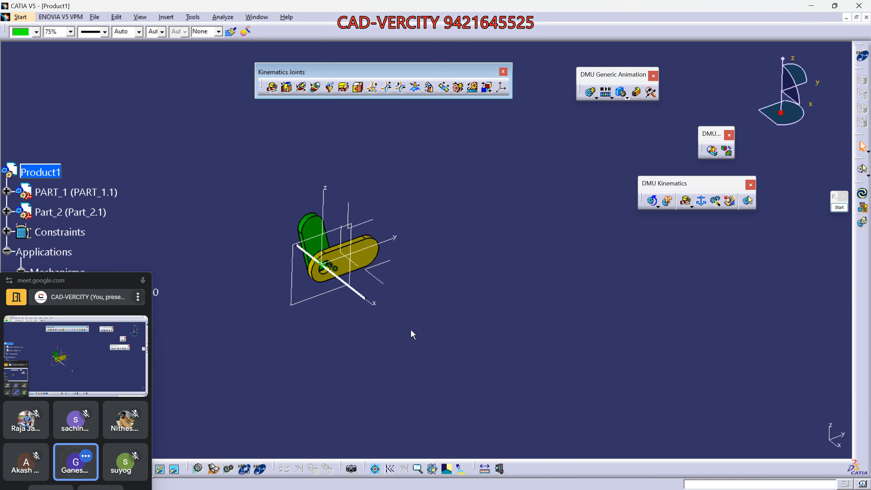
mouse_move(415, 321)
middle_mouse_down()
mouse_move(473, 350)
mouse_move(467, 323)
mouse_move(439, 315)
mouse_move(434, 272)
mouse_move(450, 302)
mouse_move(457, 283)
mouse_move(426, 319)
middle_mouse_up()
left_click(839, 207)
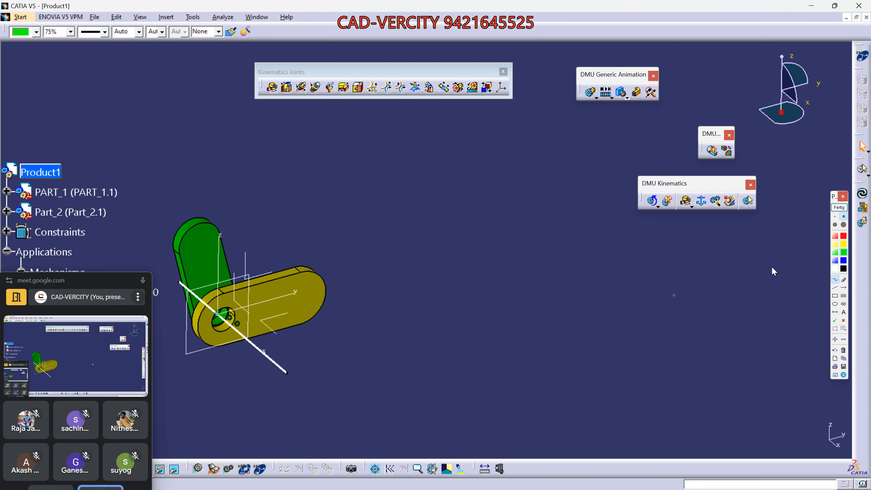
- Close the palette, orient the view squarely into the yellow link's hole, and reopen the drawing tools
left_click(839, 207)
middle_click_drag(253, 329, 514, 253)
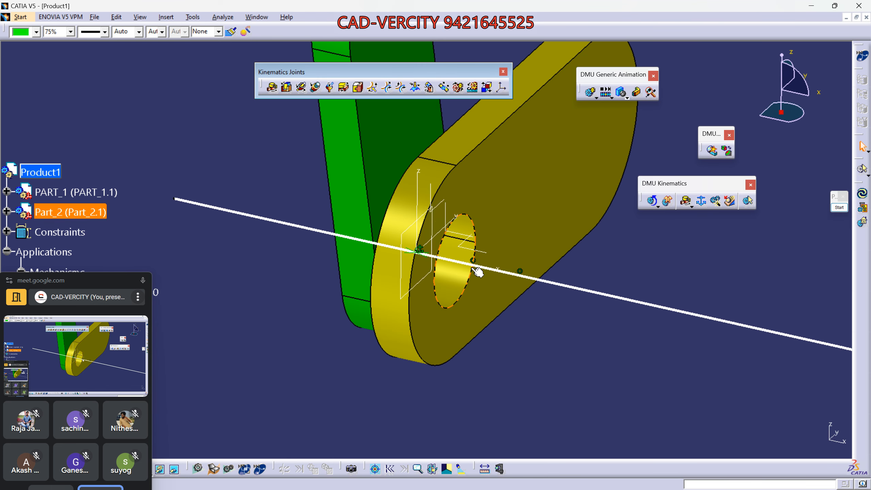
middle_click_drag(463, 305, 423, 360)
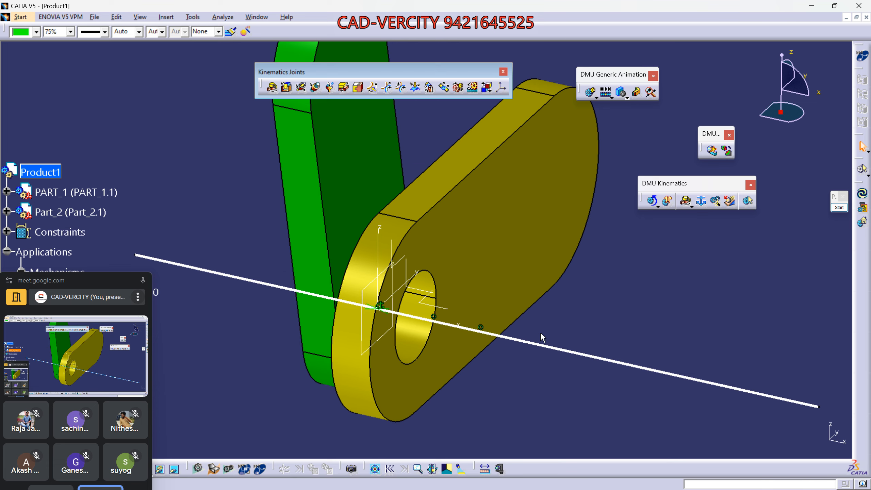
left_click(431, 318)
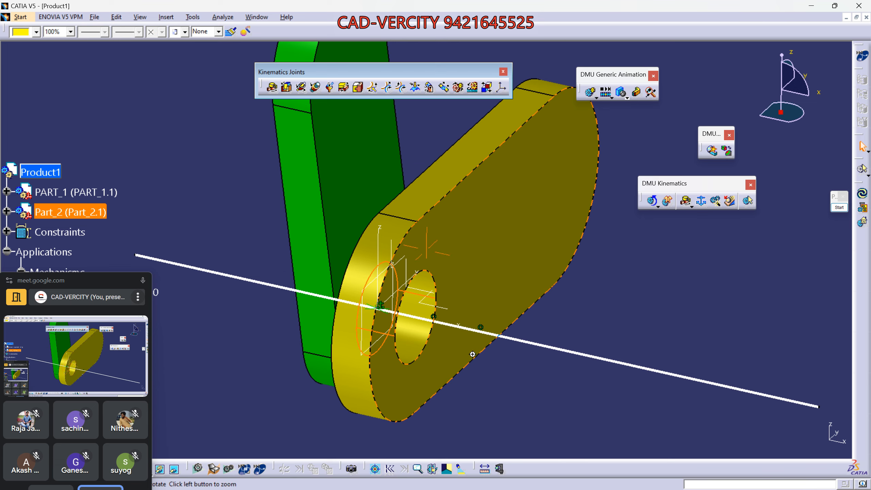
middle_click_drag(431, 318, 304, 267)
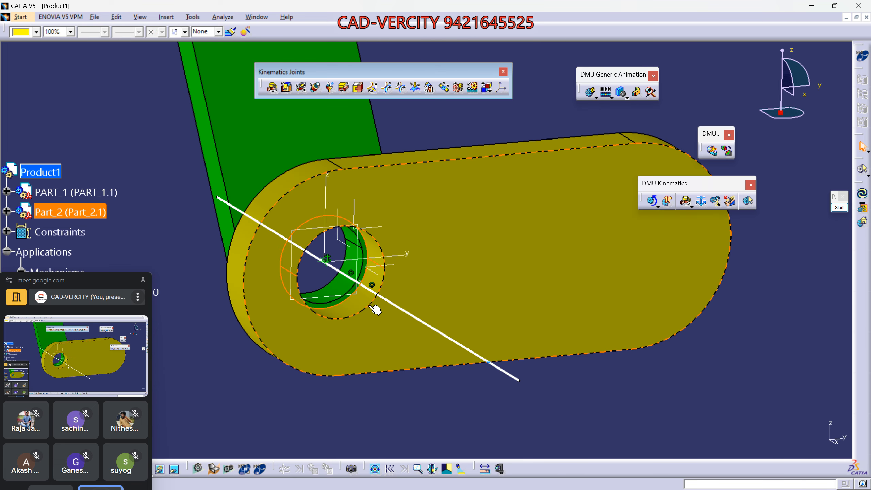
middle_click_drag(371, 279, 500, 395)
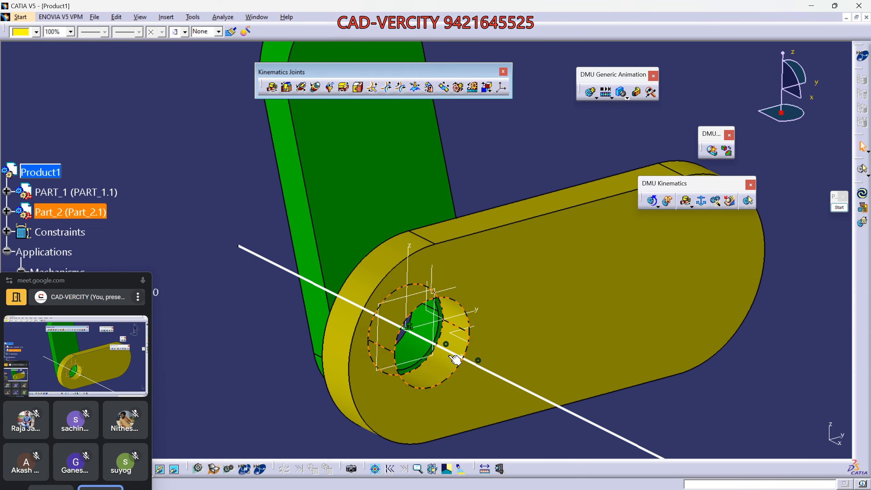
middle_click_drag(452, 355, 451, 317)
left_click(839, 207)
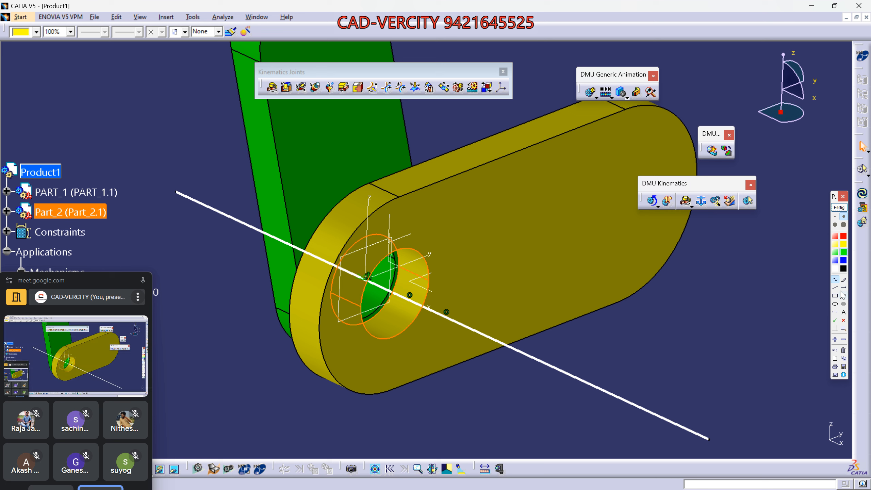
- Draw green lines above and below the hole's axis and a green ellipse around it
left_click(835, 287)
left_click_drag(405, 252, 471, 275)
left_click_drag(443, 355, 449, 353)
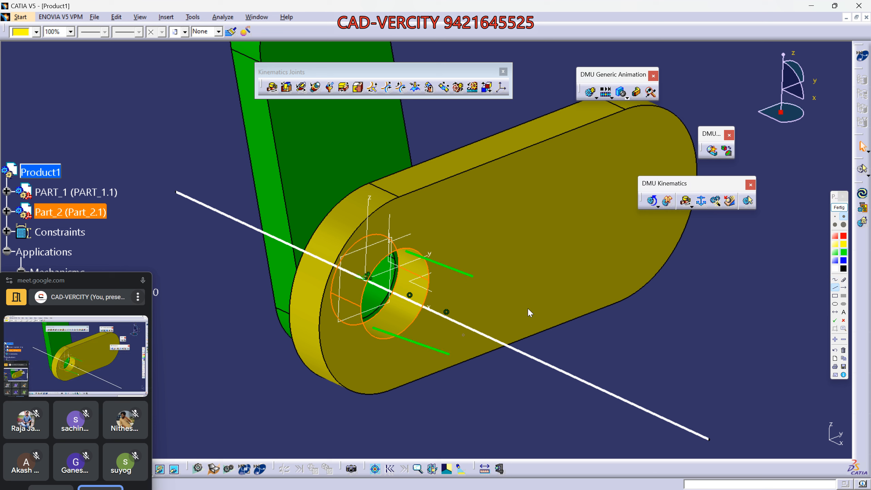
left_click(835, 304)
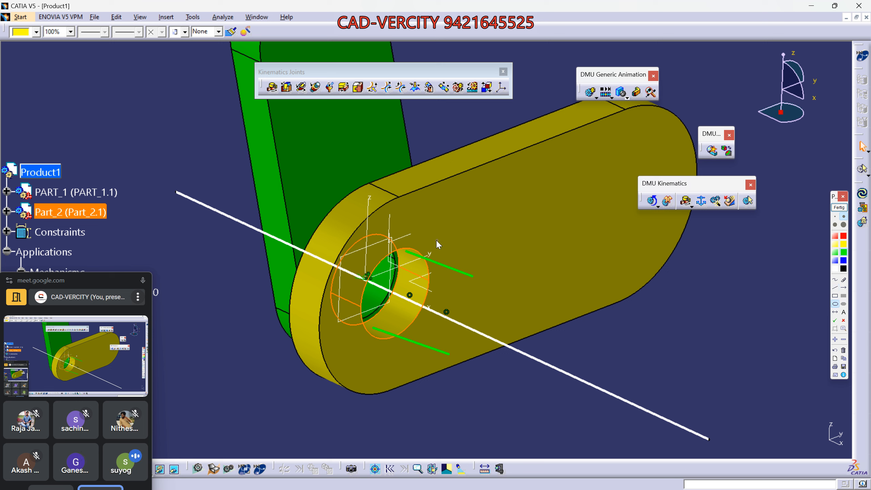
left_click_drag(435, 240, 500, 395)
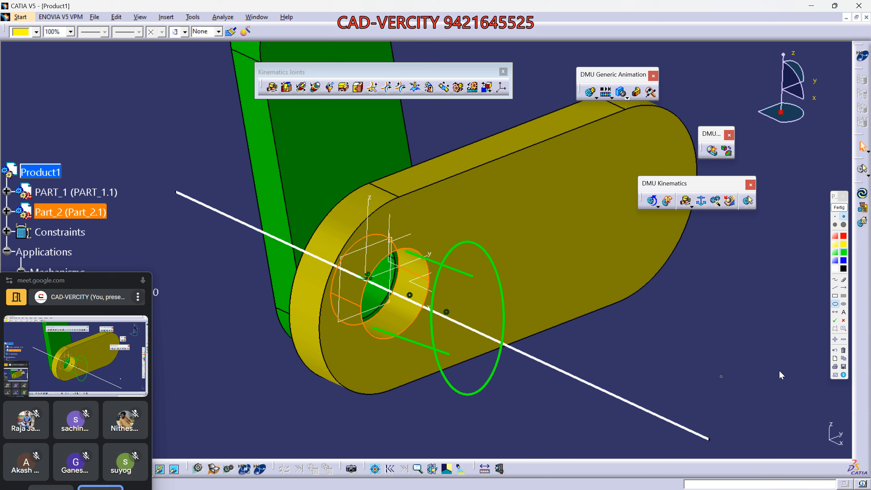
- Add green arrows toward the ellipse and hole, and frame the link's right half with a green rectangle
left_click(843, 287)
left_click_drag(585, 358, 485, 320)
left_click_drag(213, 222, 285, 258)
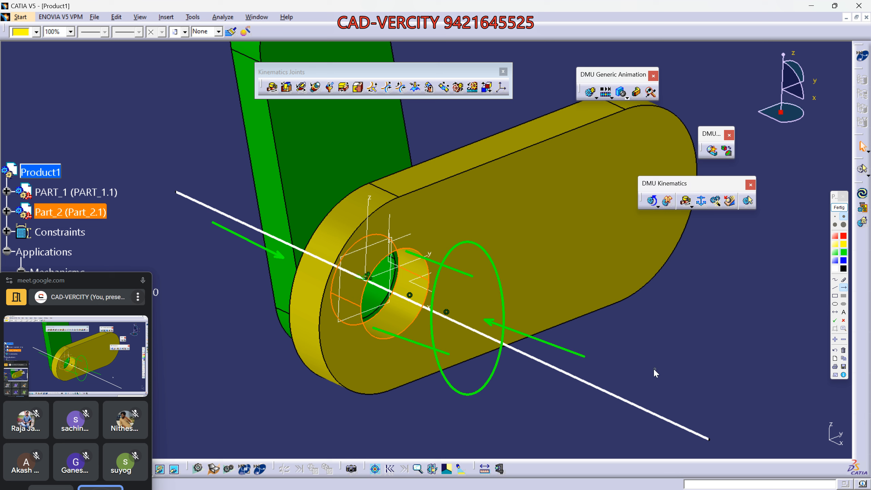
left_click_drag(638, 360, 498, 303)
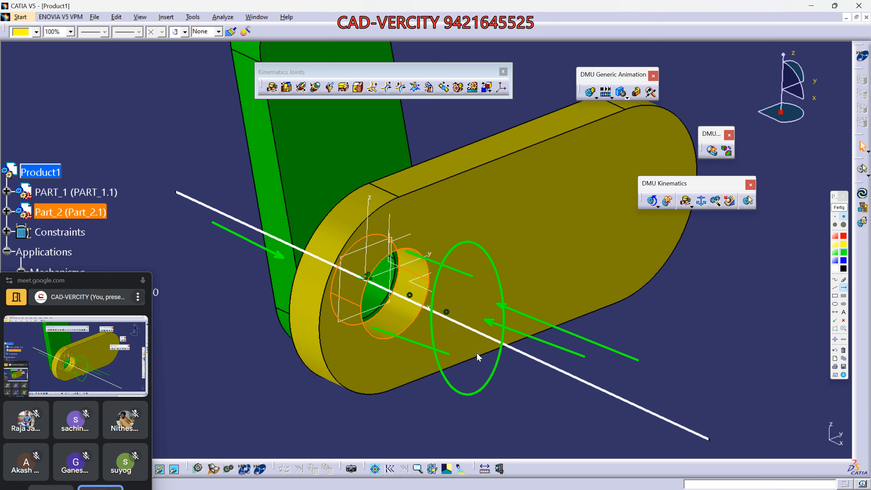
left_click(835, 296)
mouse_move(426, 111)
left_mouse_down()
mouse_move(636, 369)
mouse_move(746, 477)
mouse_move(741, 468)
left_mouse_up()
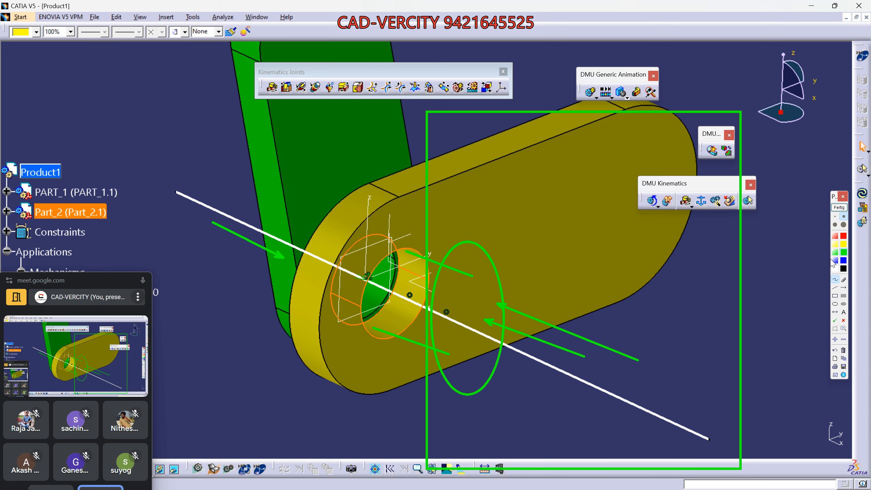
- Draw a white freehand loop around the yellow link and mark the left arrow
left_click(835, 280)
mouse_move(776, 77)
left_mouse_down()
mouse_move(691, 86)
mouse_move(365, 227)
mouse_move(339, 394)
mouse_move(502, 418)
mouse_move(812, 255)
mouse_move(791, 90)
left_mouse_up()
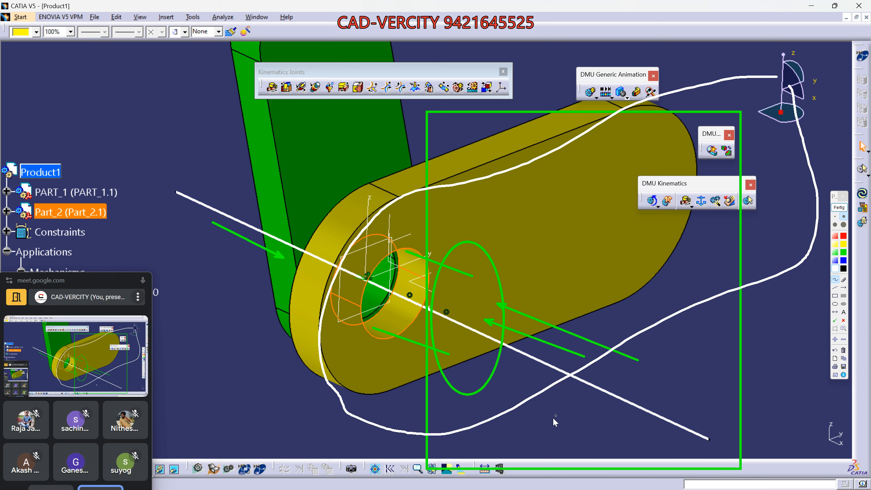
mouse_move(217, 226)
left_mouse_down()
mouse_move(245, 245)
mouse_move(253, 225)
left_mouse_up()
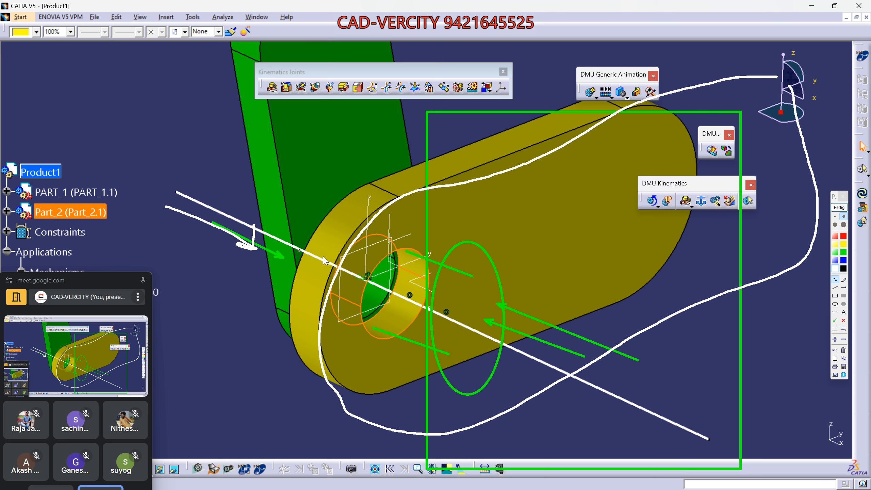
- Temporarily hide the drawings, select the green PART_1 link, nudge the view, and restore them
key("Escape")
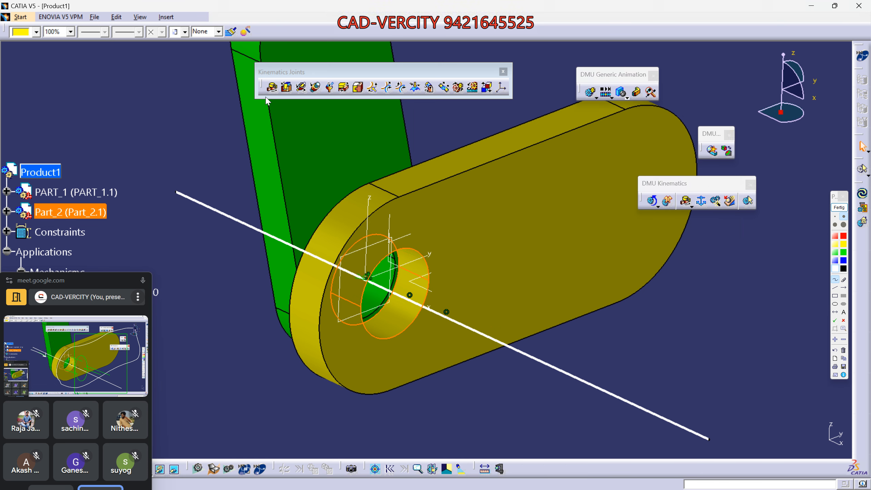
left_click_drag(266, 96, 285, 99)
left_click(382, 141)
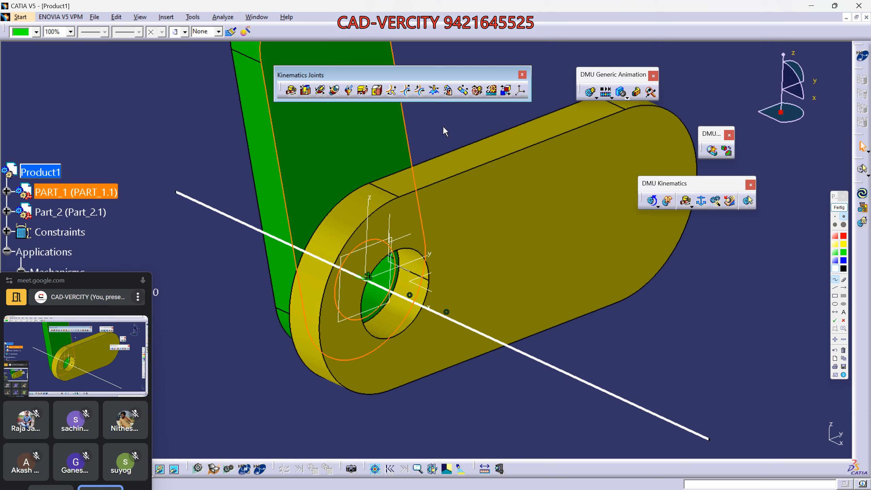
middle_click_drag(431, 245, 410, 262)
middle_click_drag(453, 332, 466, 308)
left_click(835, 198)
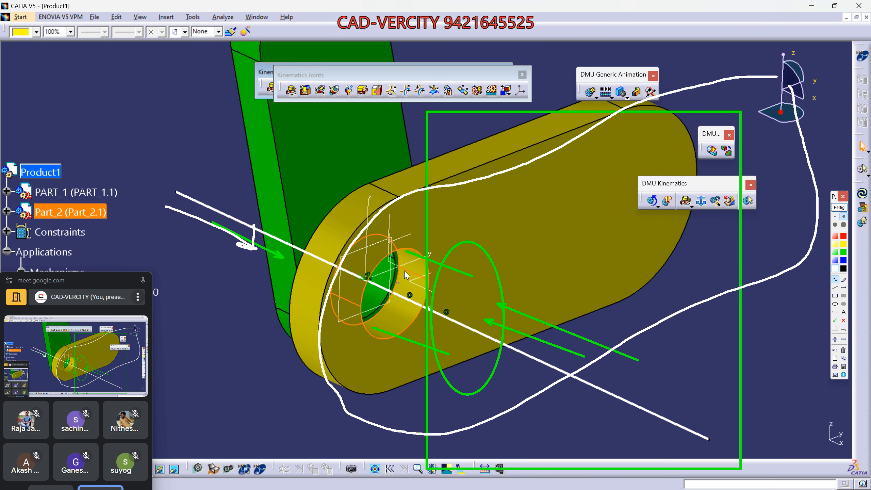
- Add a white arrow along the axis and blue arrows at the joint, then clear all drawings
left_click(834, 287)
left_click(844, 288)
left_click_drag(595, 385, 464, 325)
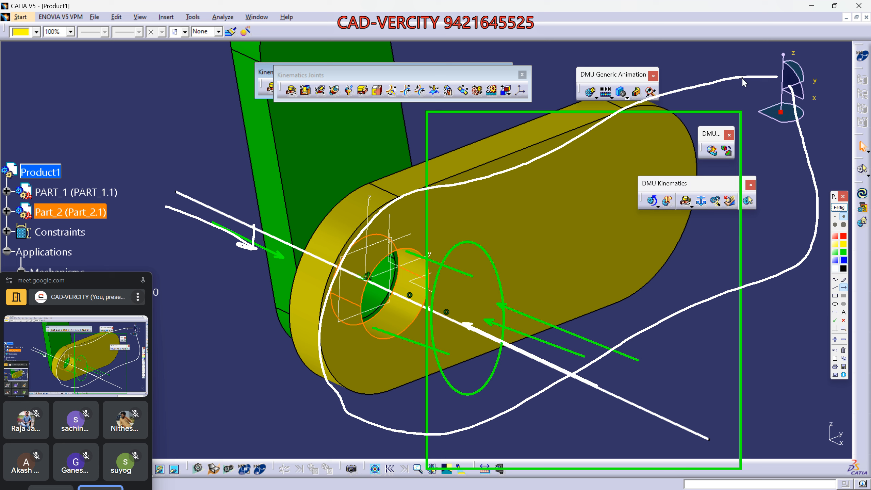
mouse_move(742, 78)
left_mouse_down()
mouse_move(445, 190)
mouse_move(318, 291)
mouse_move(330, 415)
mouse_move(496, 399)
mouse_move(754, 258)
mouse_move(786, 137)
mouse_move(769, 87)
left_mouse_up()
left_click(834, 280)
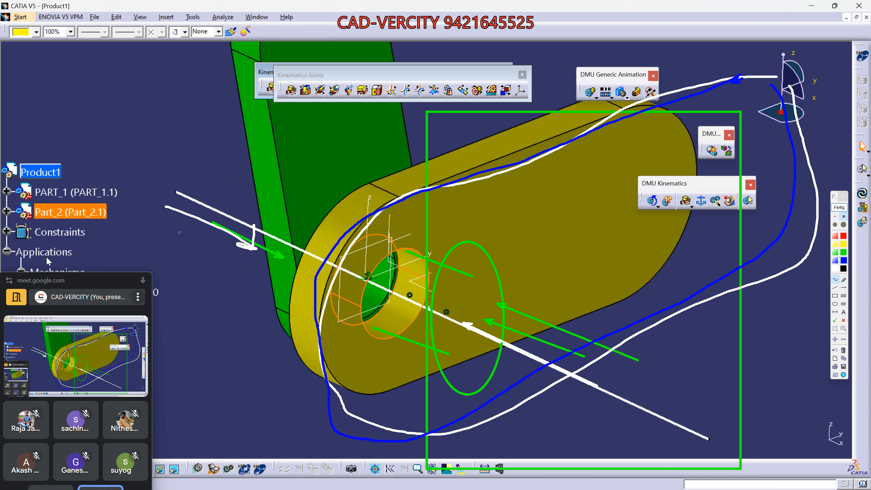
left_click(843, 288)
left_click_drag(166, 160, 253, 220)
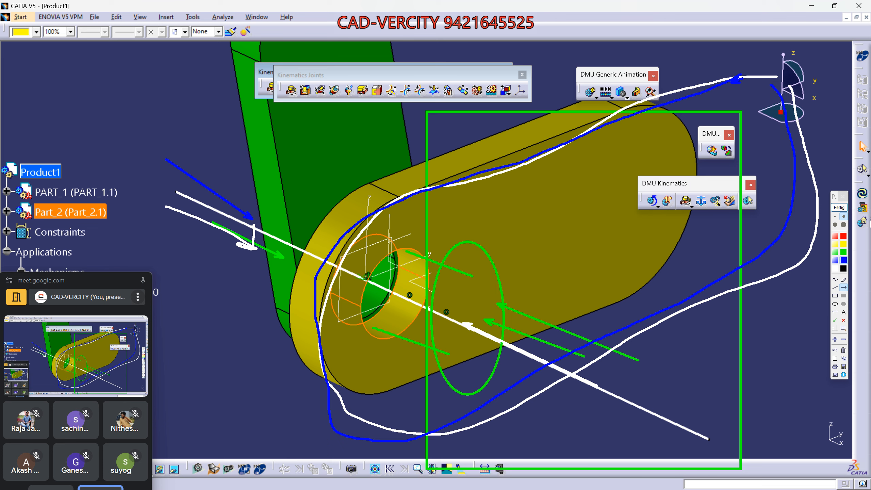
left_click(839, 207)
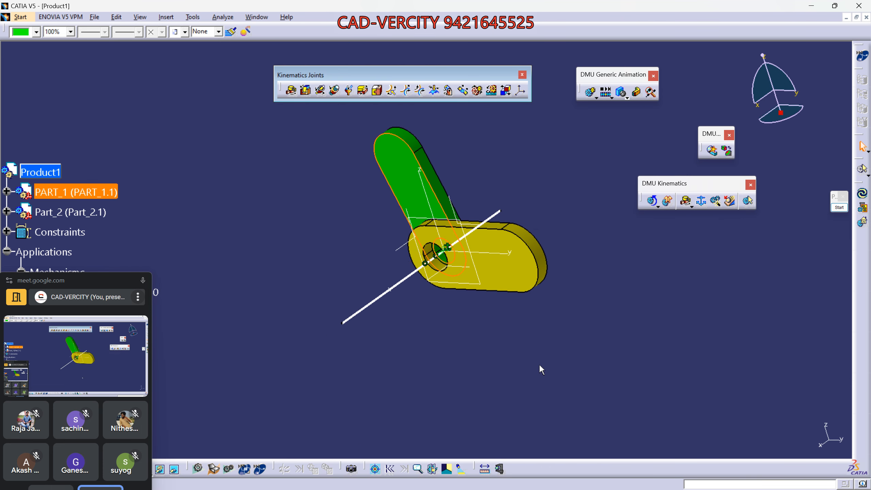
- Adjust the view, click through the green and yellow links, and open the drawing tools
middle_click_drag(539, 366, 534, 286)
scroll(549, 212, "down", 2)
left_click(534, 286)
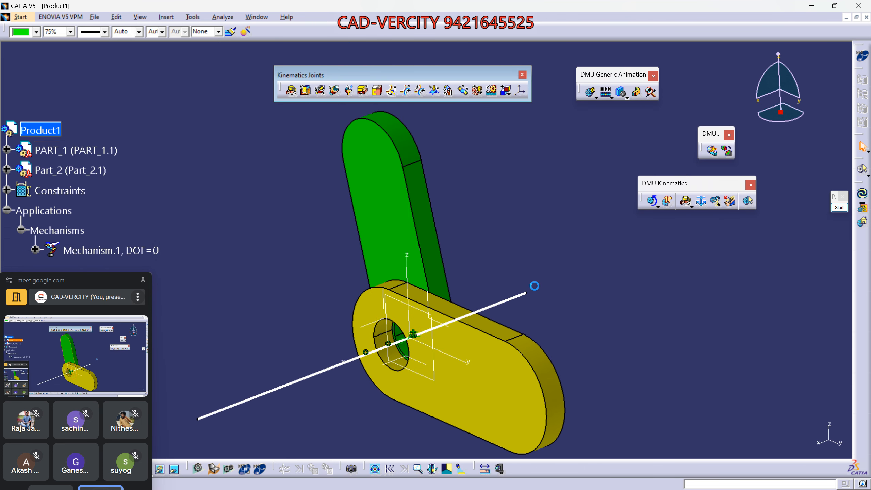
left_click(436, 206)
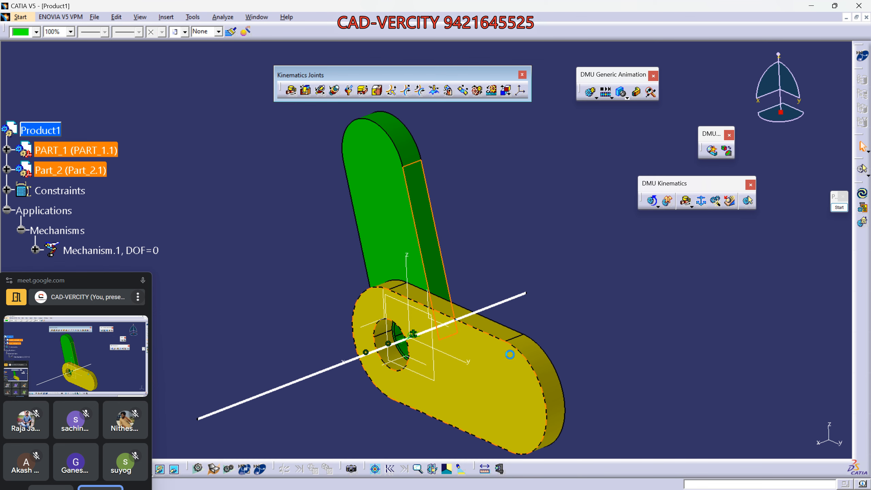
left_click(505, 338)
left_click(750, 330)
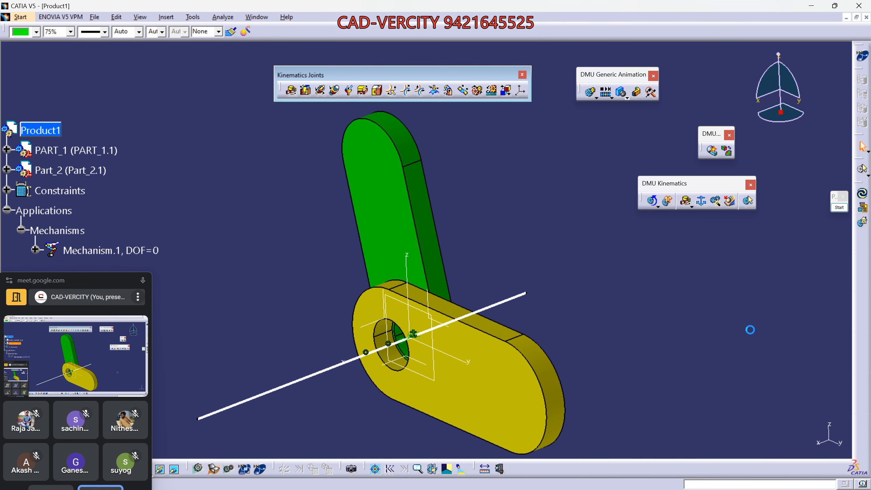
left_click(839, 207)
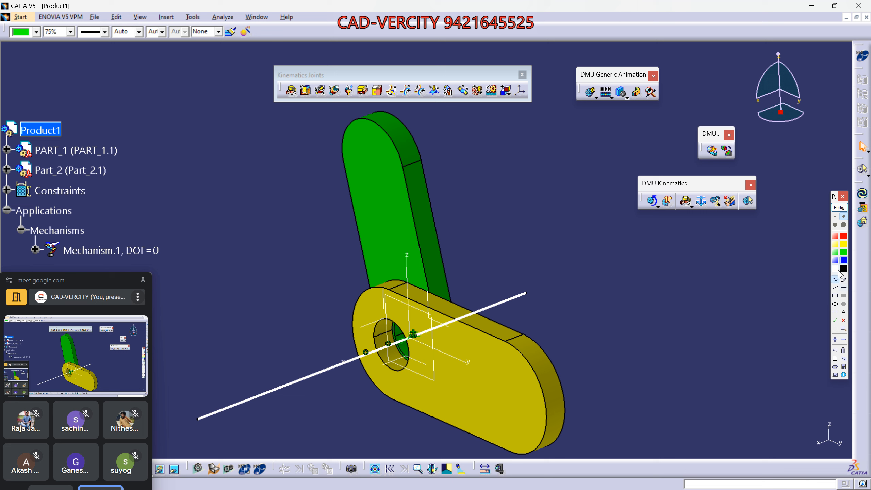
- Circle the green and yellow links with white freehand loops around the joint
left_click(837, 270)
mouse_move(408, 323)
left_mouse_down()
mouse_move(477, 298)
mouse_move(479, 236)
mouse_move(426, 132)
left_mouse_up()
left_click_drag(359, 145, 354, 260)
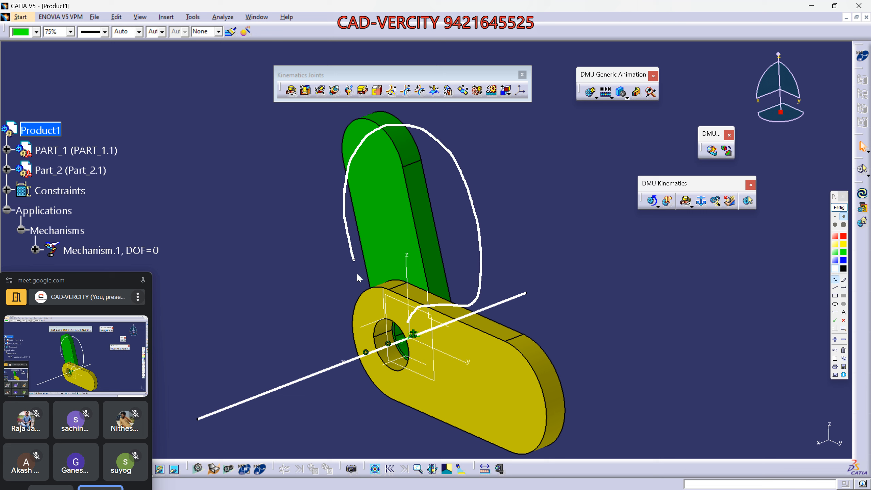
left_click_drag(384, 323, 418, 310)
mouse_move(433, 277)
left_mouse_down()
mouse_move(397, 329)
mouse_move(505, 374)
left_mouse_up()
left_click_drag(533, 300, 416, 283)
mouse_move(520, 345)
left_mouse_down()
mouse_move(541, 413)
mouse_move(546, 373)
mouse_move(515, 348)
mouse_move(611, 369)
mouse_move(546, 349)
left_mouse_up()
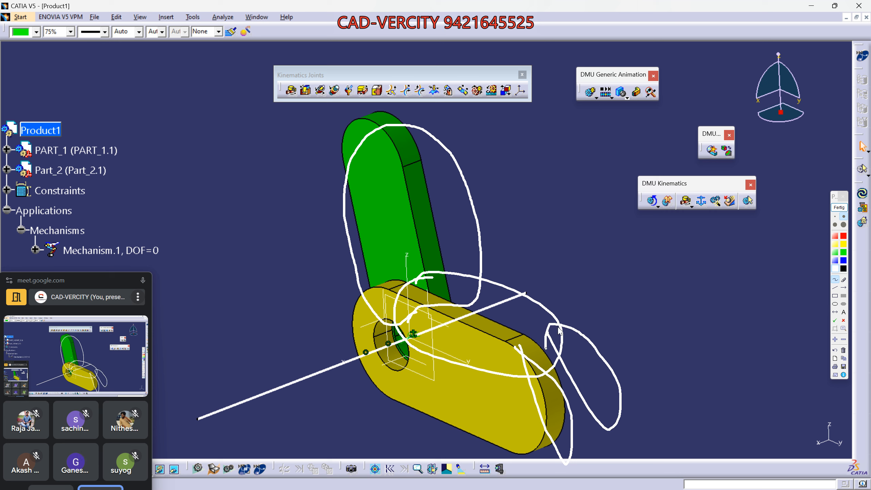
mouse_move(343, 64)
left_mouse_down()
mouse_move(347, 146)
mouse_move(387, 57)
mouse_move(351, 52)
left_mouse_up()
- Add a white arrow pointing up at the hole and a small green mark beside the green link
left_click(843, 287)
left_click_drag(406, 388, 406, 362)
left_click(844, 252)
left_click_drag(325, 175, 417, 136)
- Trace a green curve up the green link's side and add green arrows pointing at it
left_click(833, 280)
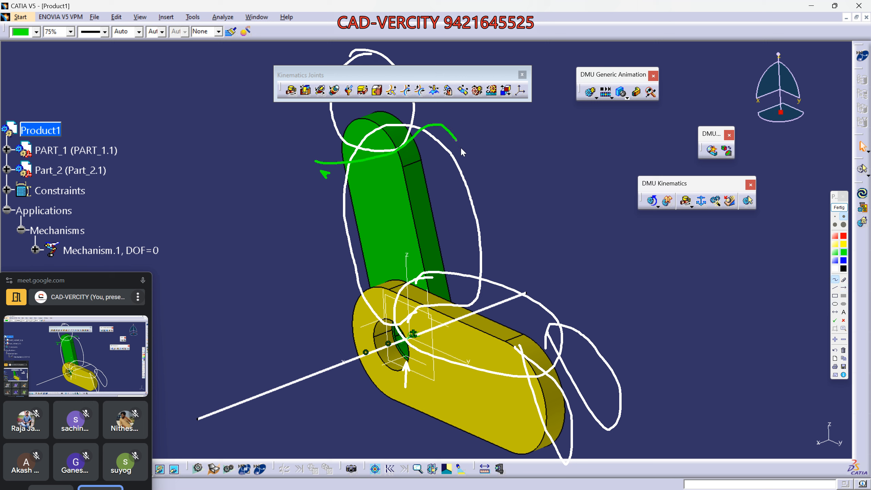
left_click_drag(480, 264, 378, 302)
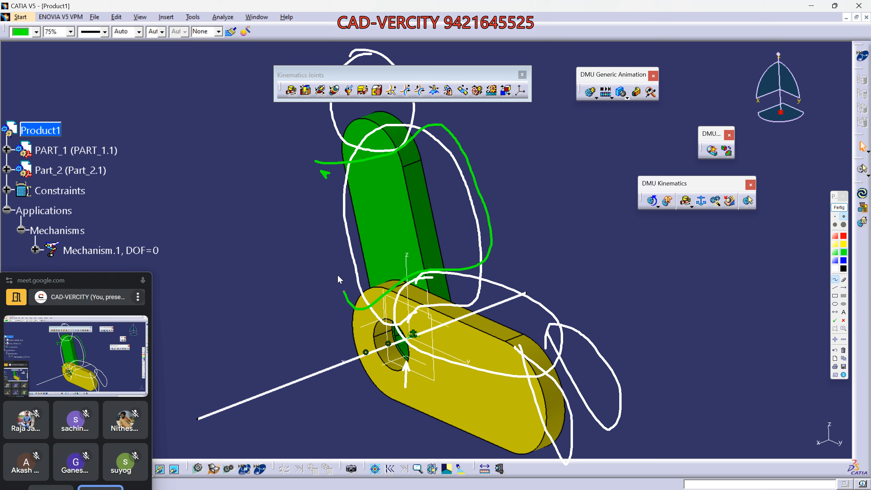
left_click_drag(338, 276, 315, 164)
left_click(843, 287)
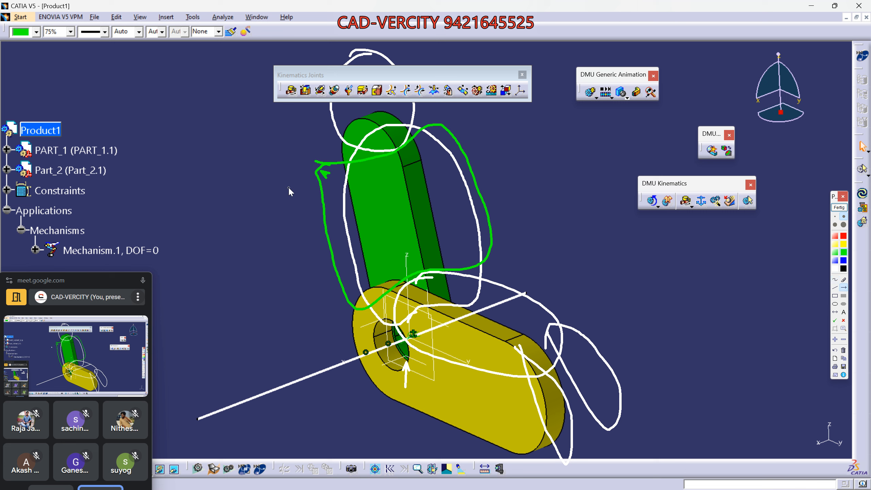
left_click_drag(288, 187, 313, 198)
left_click_drag(391, 214, 350, 197)
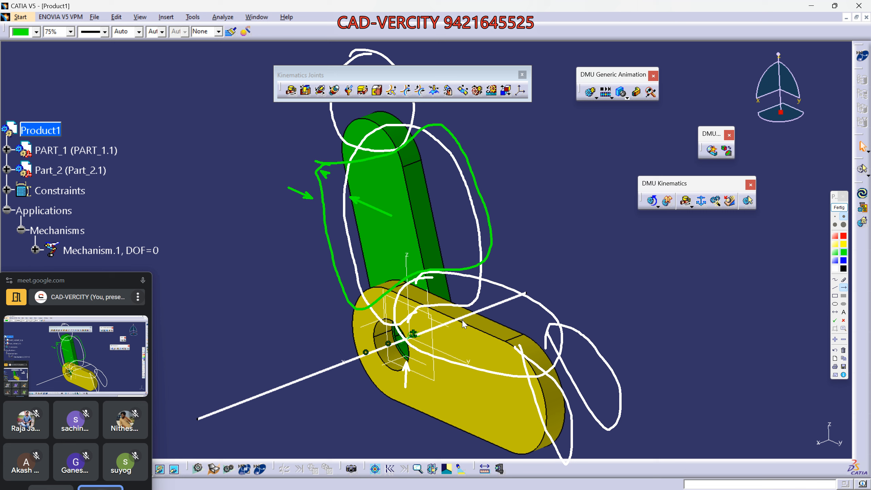
left_click_drag(294, 180, 332, 197)
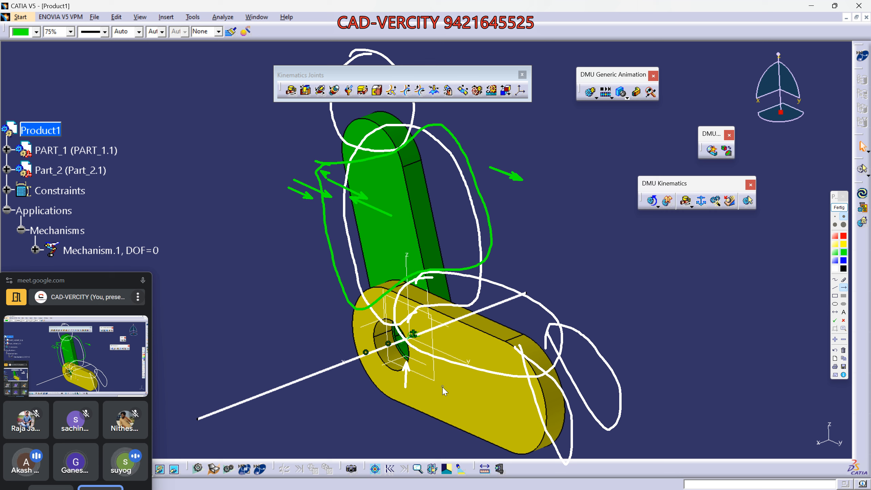
- Draw green arrows around the yellow link, hole and joint, then erase all annotations
left_click_drag(454, 378, 454, 334)
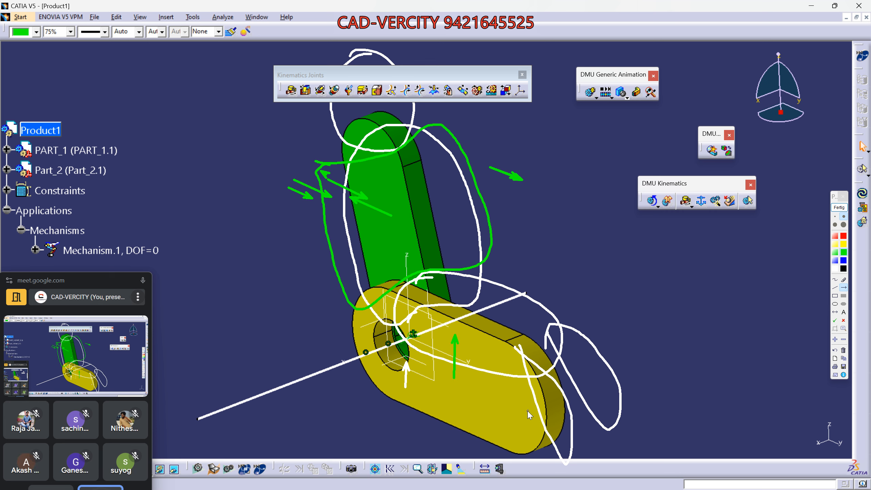
left_click_drag(570, 280, 551, 285)
left_click_drag(380, 348, 421, 335)
left_click_drag(523, 304, 568, 291)
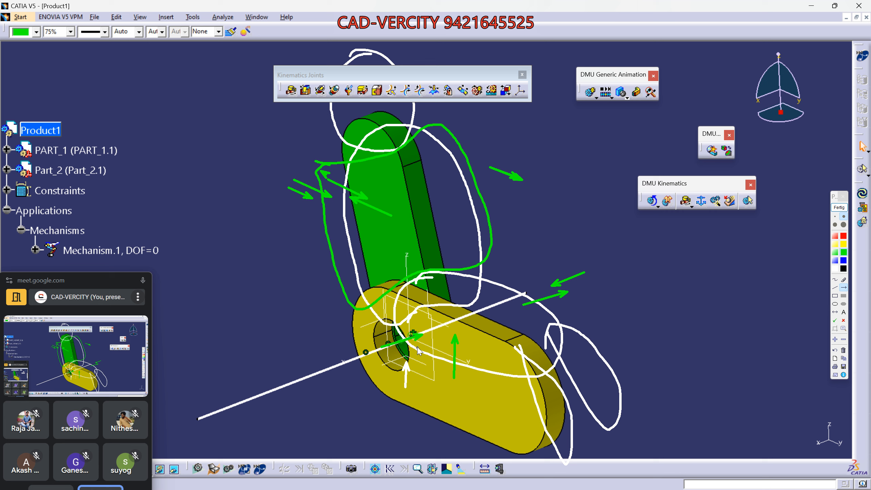
left_click_drag(429, 341, 393, 354)
left_click_drag(367, 226, 322, 211)
left_click(839, 208)
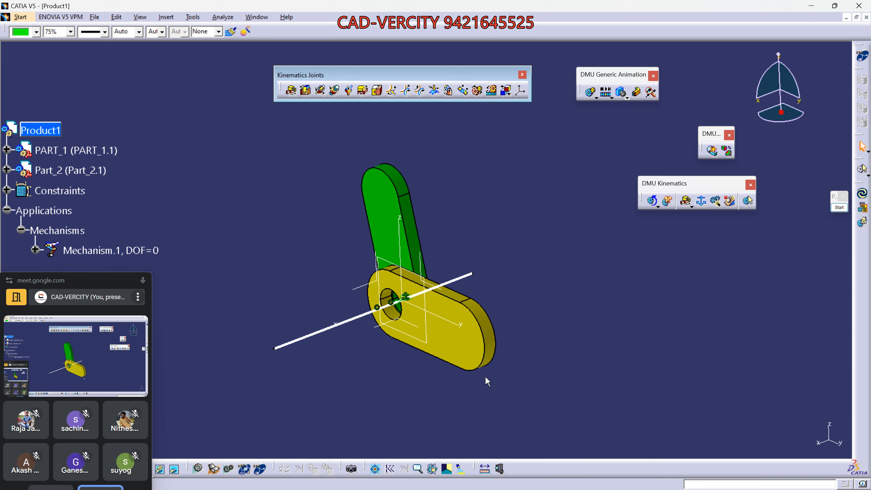
- Enlarge and reposition the two-link mechanism, then Ctrl+Tab to the HOOK_FOR_WIRE.CATPart window
middle_click_drag(530, 370, 539, 319)
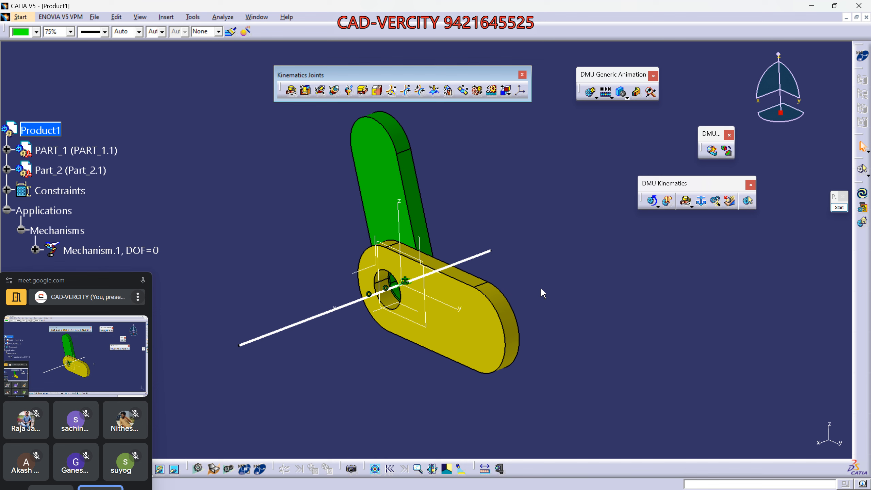
middle_click_drag(505, 234, 504, 271)
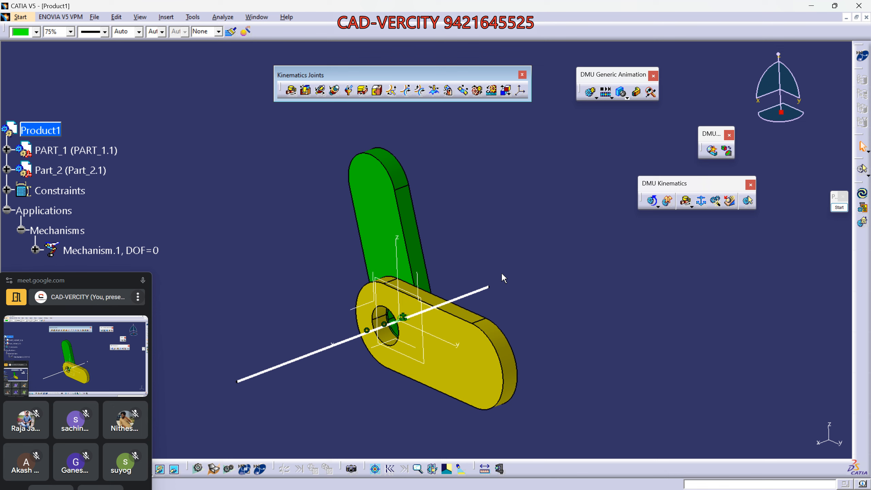
mouse_move(549, 303)
middle_mouse_down()
mouse_move(541, 280)
mouse_move(545, 304)
middle_mouse_up()
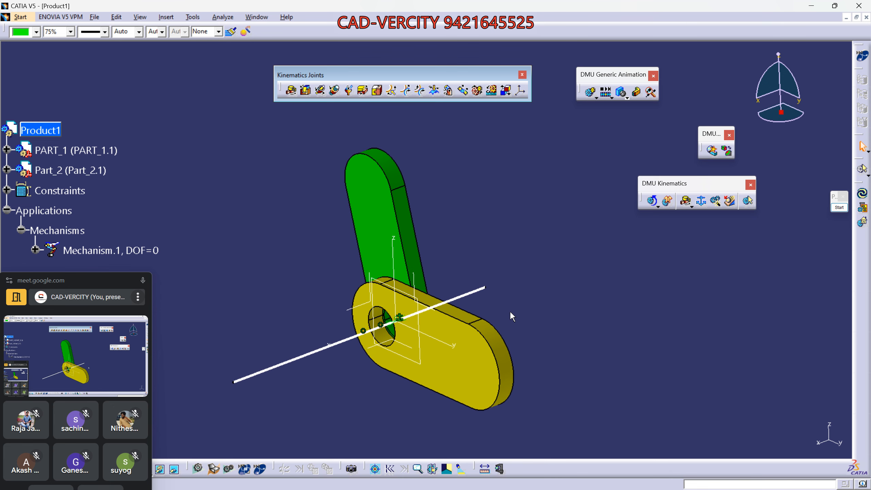
key("ctrl+Tab")
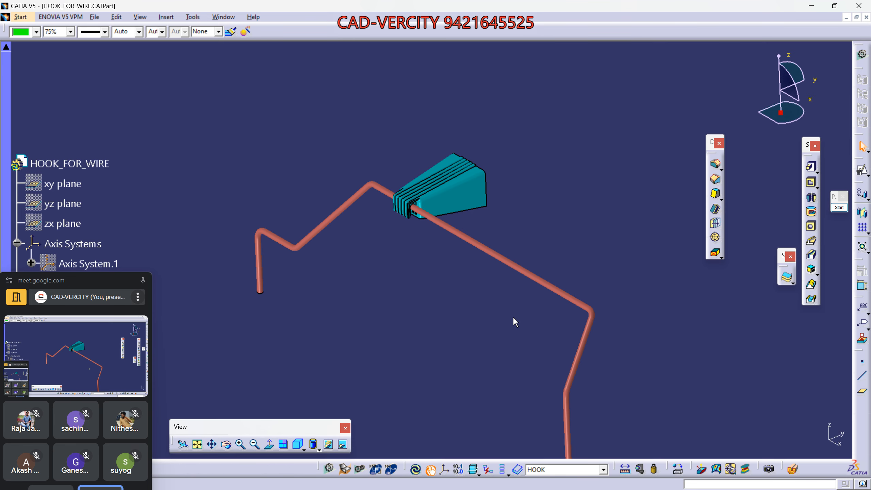
- Start Save As for HOOK_FOR_WIRE in folder G24.2, then switch to WhatsApp Web in Chrome
scroll(513, 316, "down", 2)
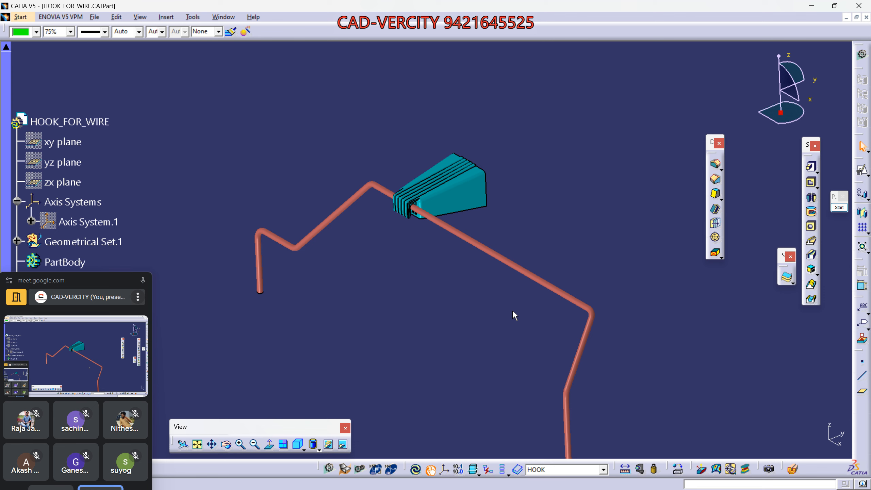
key("ctrl+shift+s")
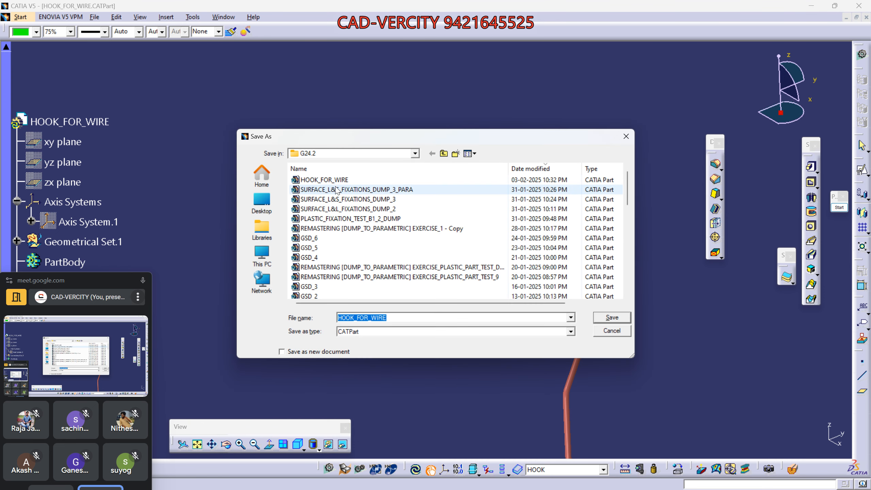
mouse_move(690, 488)
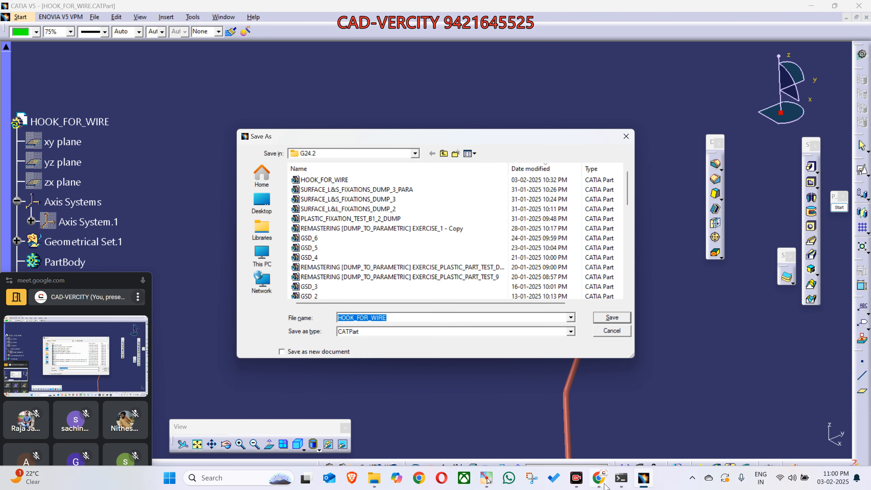
mouse_move(606, 487)
left_click(515, 360)
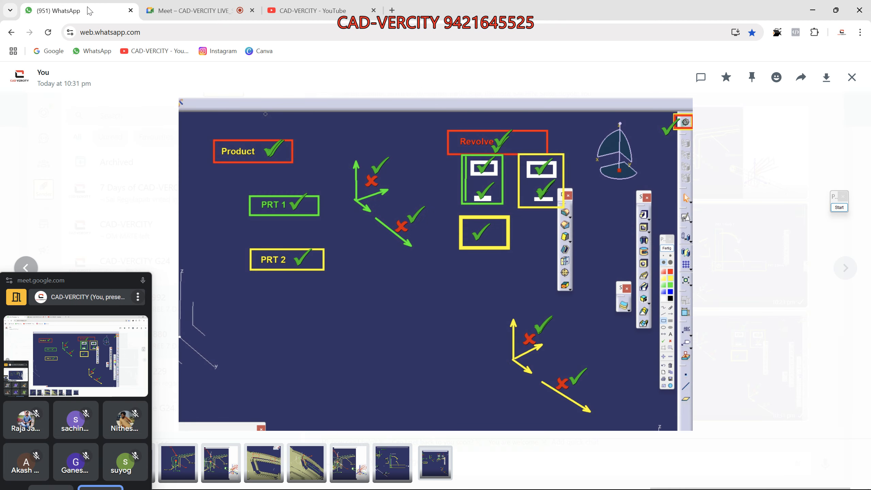
- Close the image view, try pasting the part file into WhatsApp, then reload the page
left_click(755, 210)
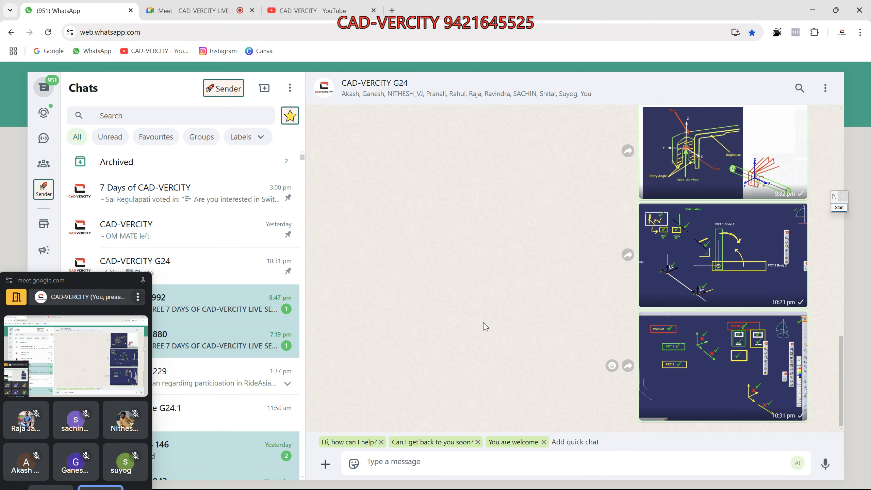
mouse_move(600, 485)
left_click(644, 478)
left_click(543, 434)
key("ctrl+v")
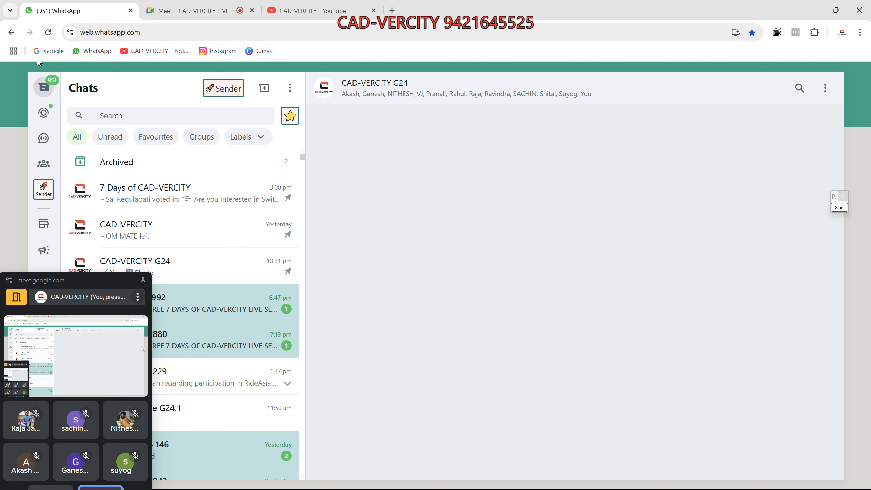
left_click(48, 32)
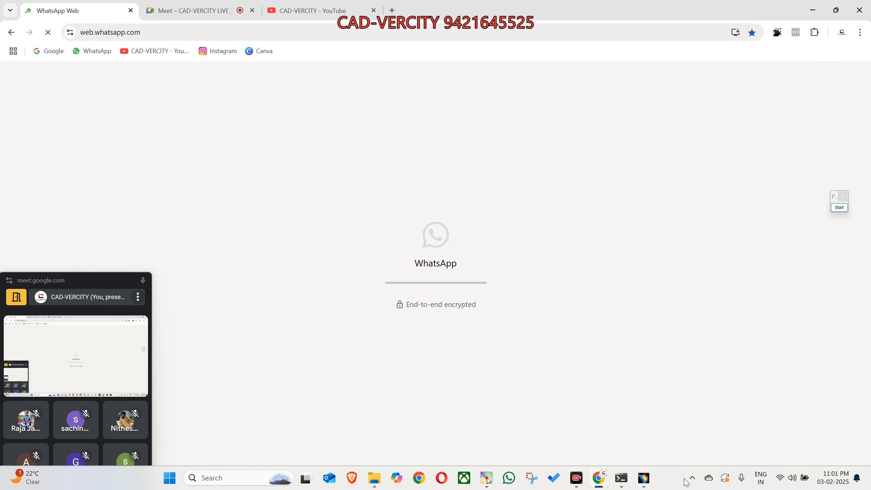
- Switch back and forth between CATIA and WhatsApp Web to line up the file and chat
left_click(486, 483)
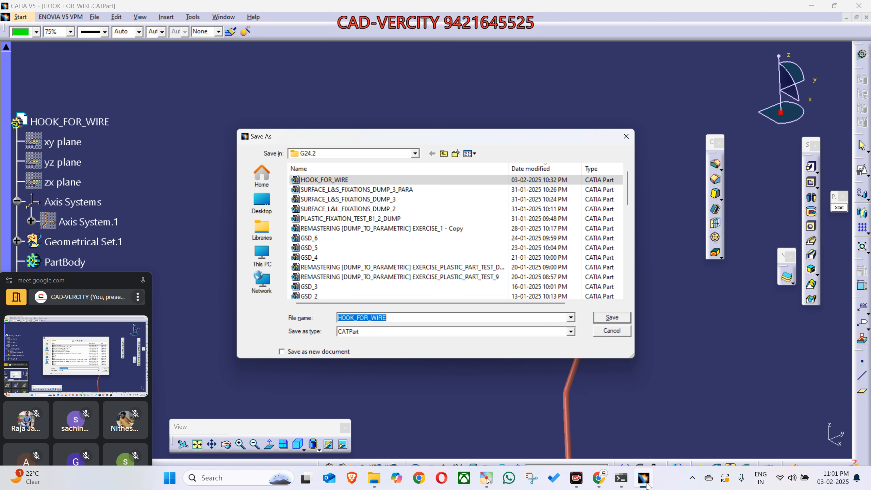
mouse_move(599, 478)
left_click(523, 426)
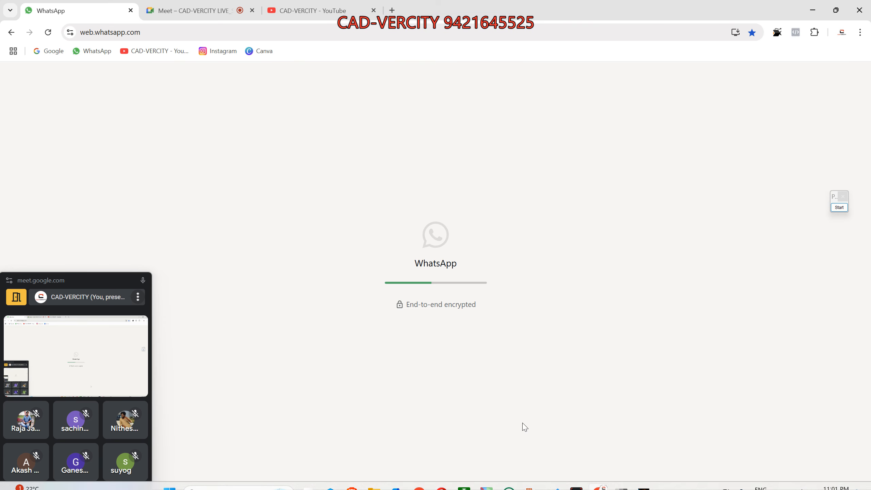
left_click(644, 482)
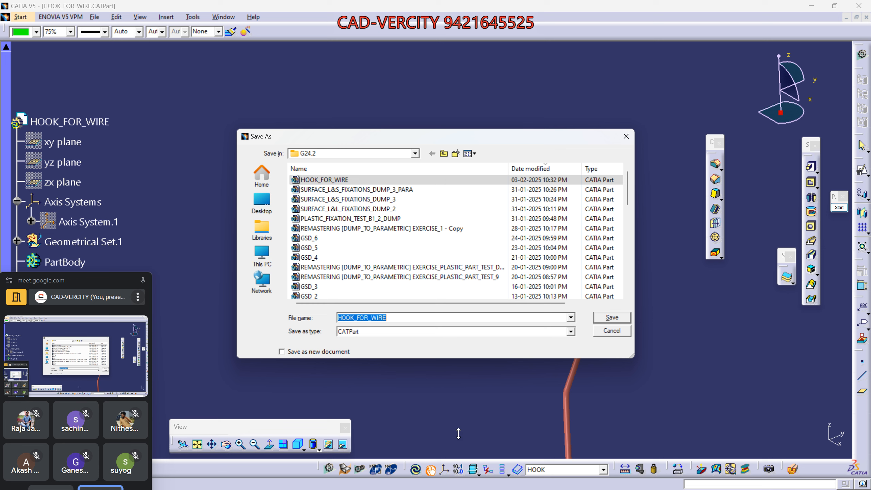
mouse_move(602, 484)
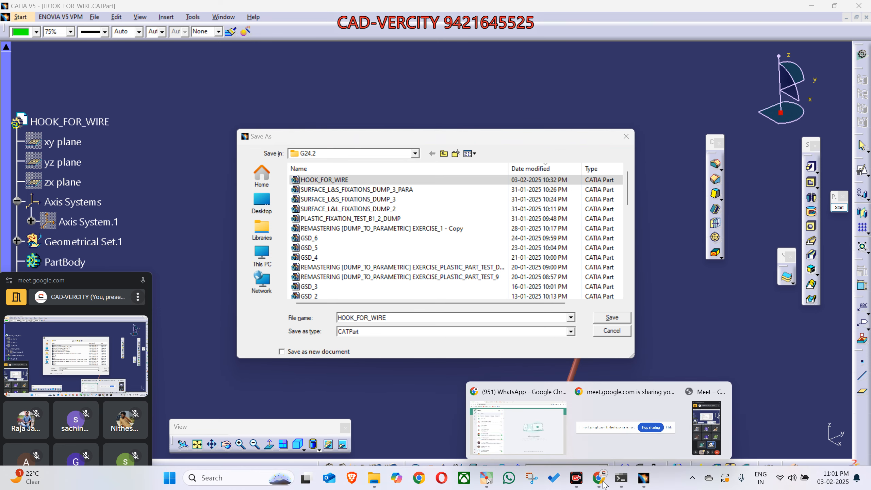
left_click(494, 436)
- Open the CAD-VERCITY G24 group, drag HOOK_FOR_WIRE from CATIA into it, and send
left_click(161, 271)
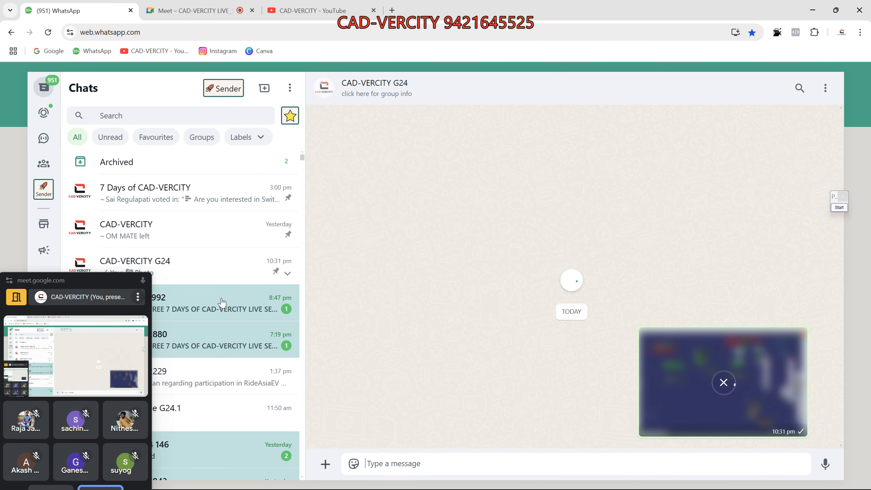
mouse_move(669, 483)
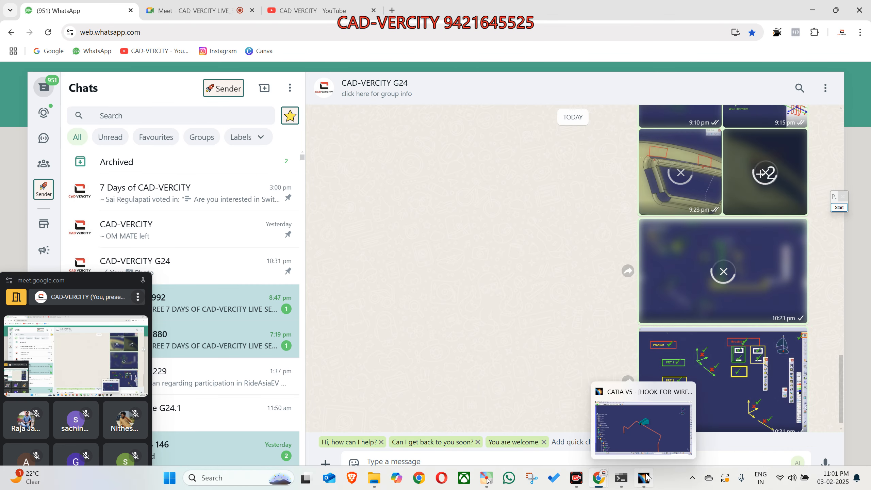
left_click(670, 433)
left_click_drag(313, 180, 542, 337)
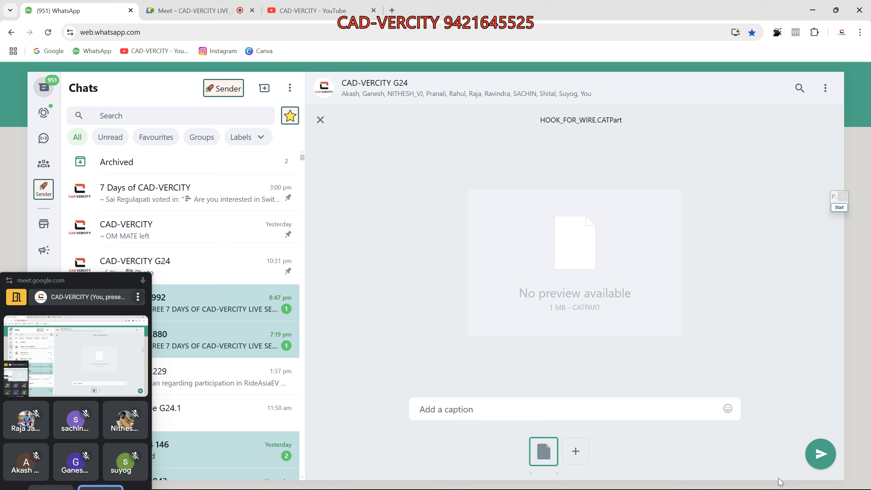
left_click(819, 458)
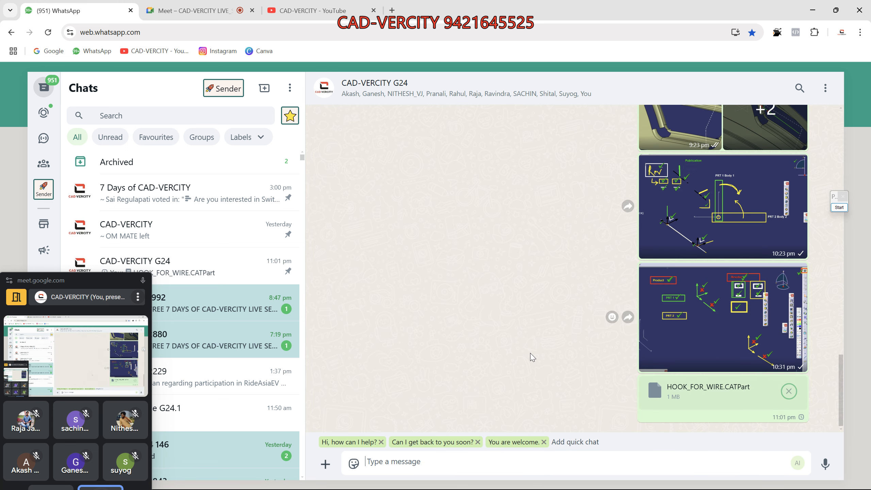
mouse_move(132, 287)
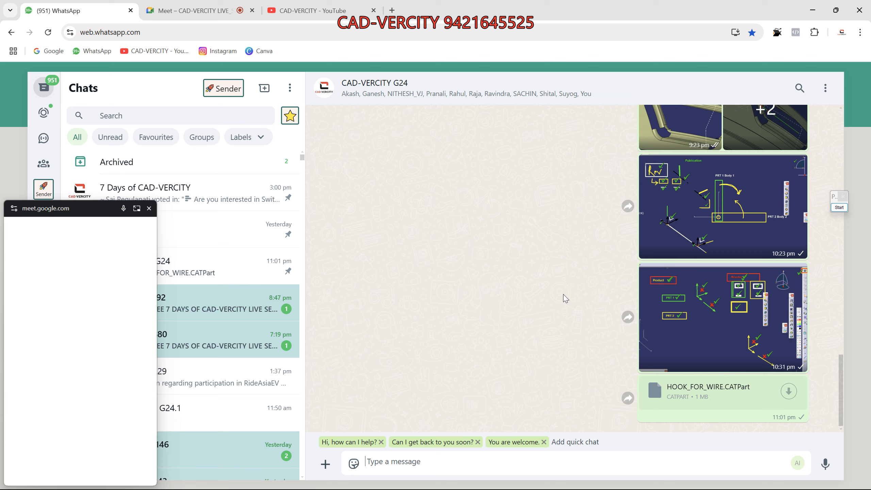
- Go back to the Google Meet call tab with the People panel listing 9 contributors
left_click(132, 285)
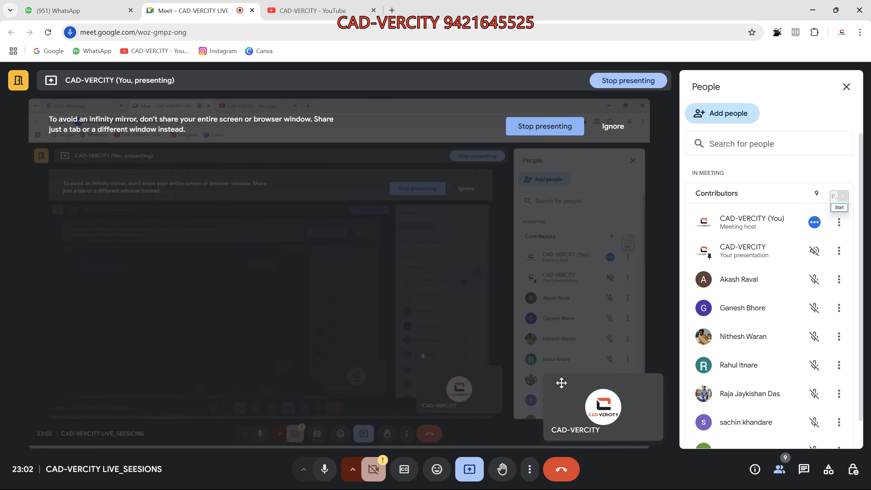
left_click(576, 484)
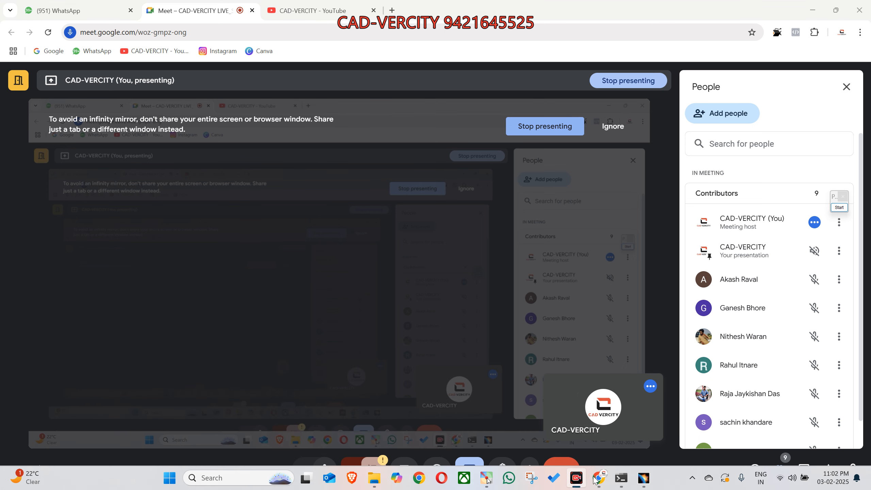